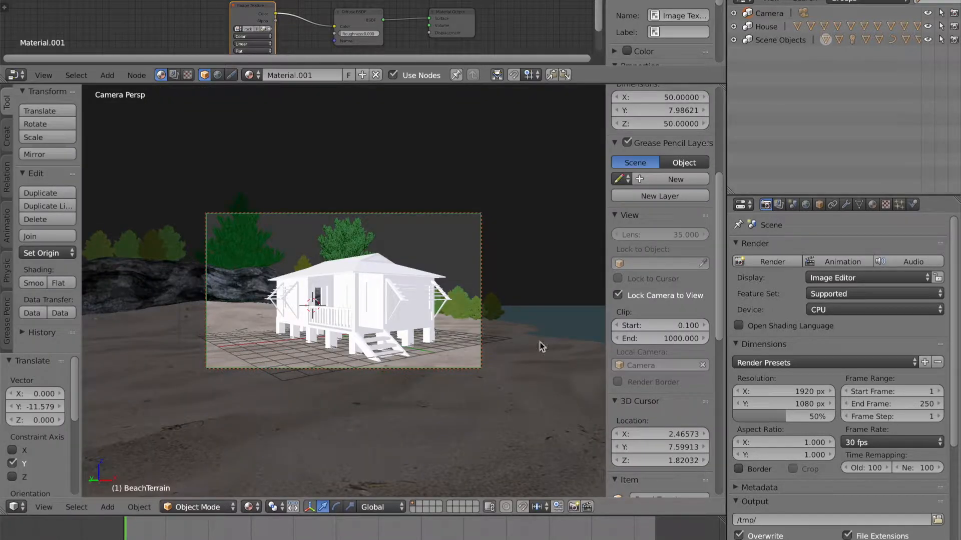
Step: Select the Roof object inside the House hierarchy and open its material properties
left_click(734, 27)
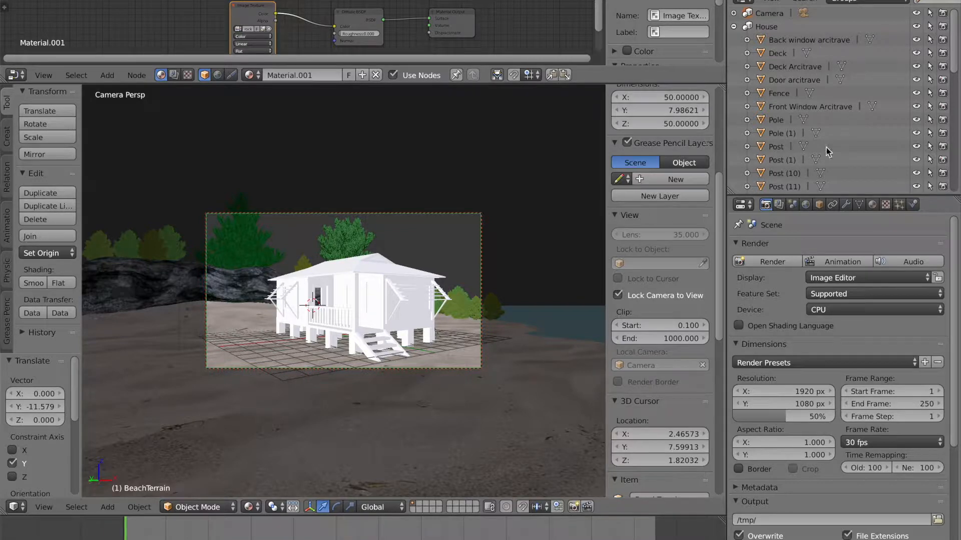
left_click_drag(953, 57, 958, 172)
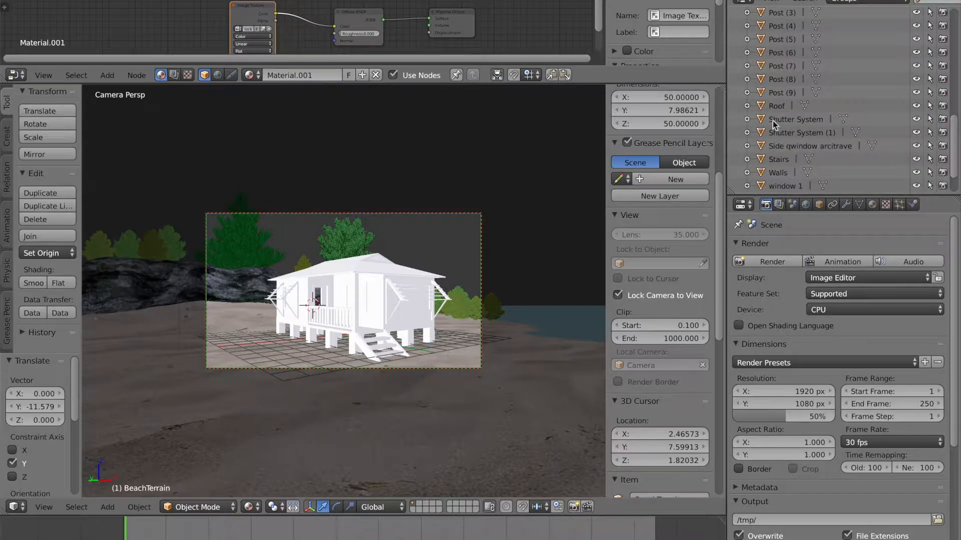
left_click(774, 104)
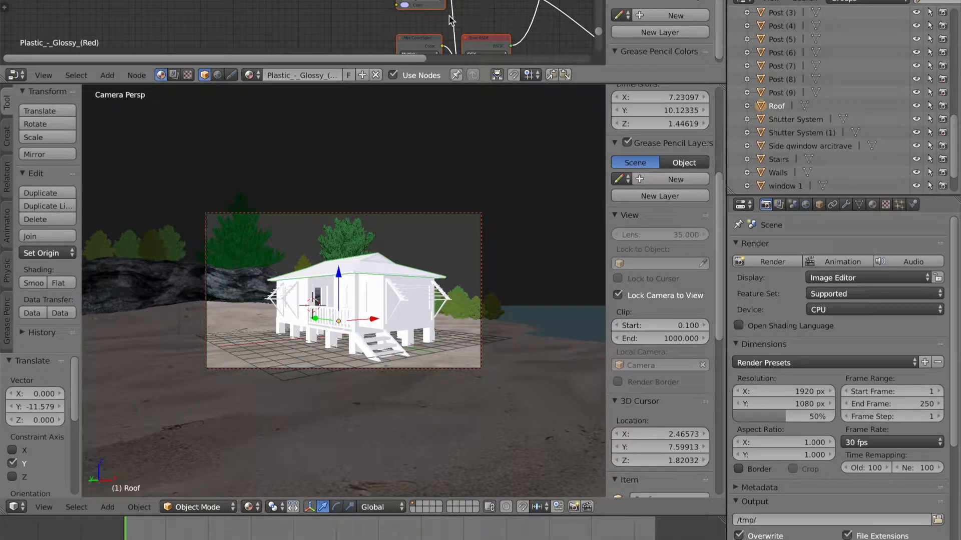
left_click(873, 205)
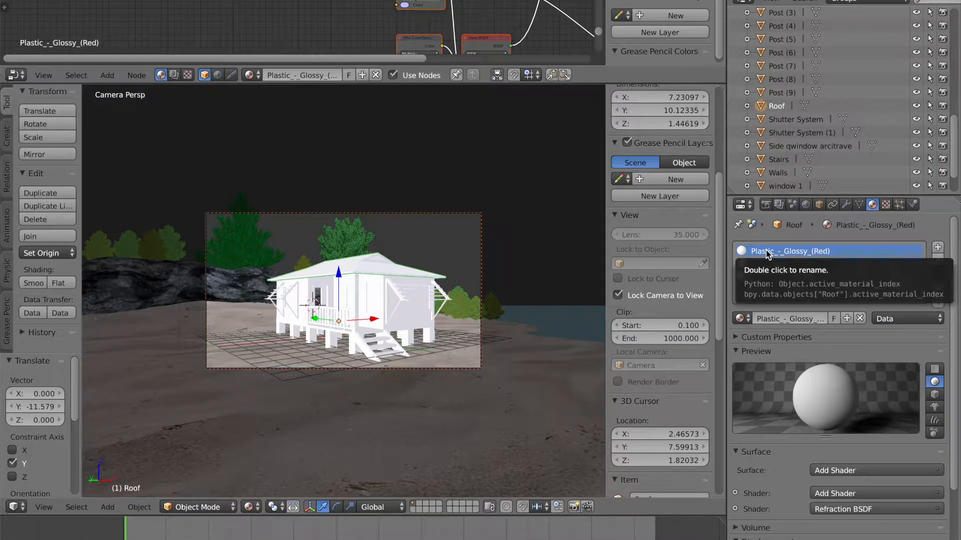
Step: Rename the roof's first material slot material to Roof Top
left_click(782, 318)
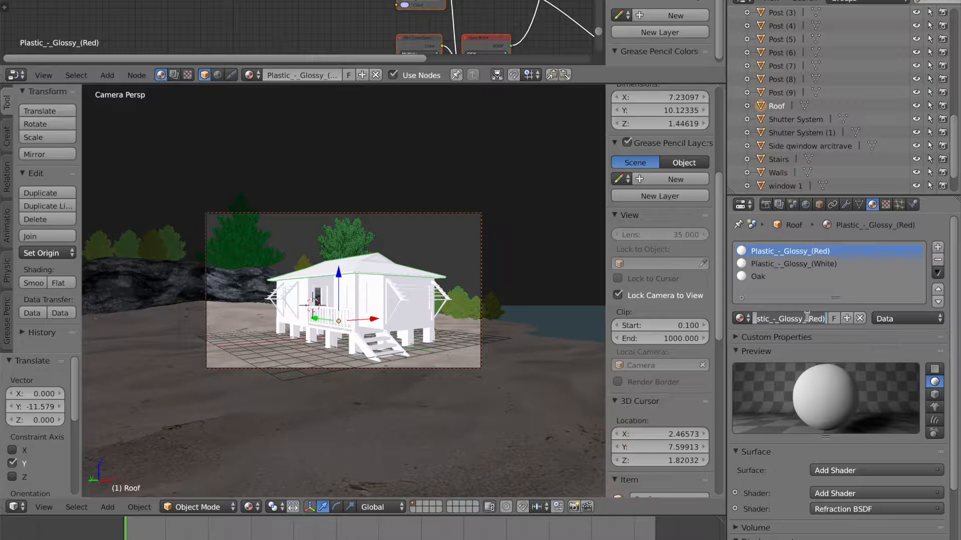
type("Roof Top")
key("Return")
Step: Rename the second roof material, Plastic_-_Glossy_(White), to Ceiling
left_click(791, 265)
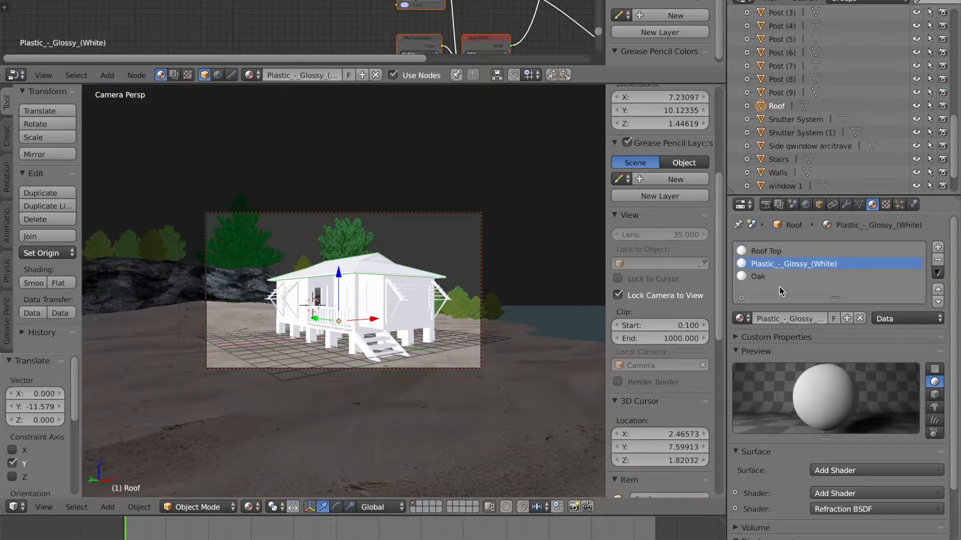
left_click(790, 319)
type("Ceiling")
key("Return")
Step: Rename the Oak material on the roof to Trim
left_click(780, 277)
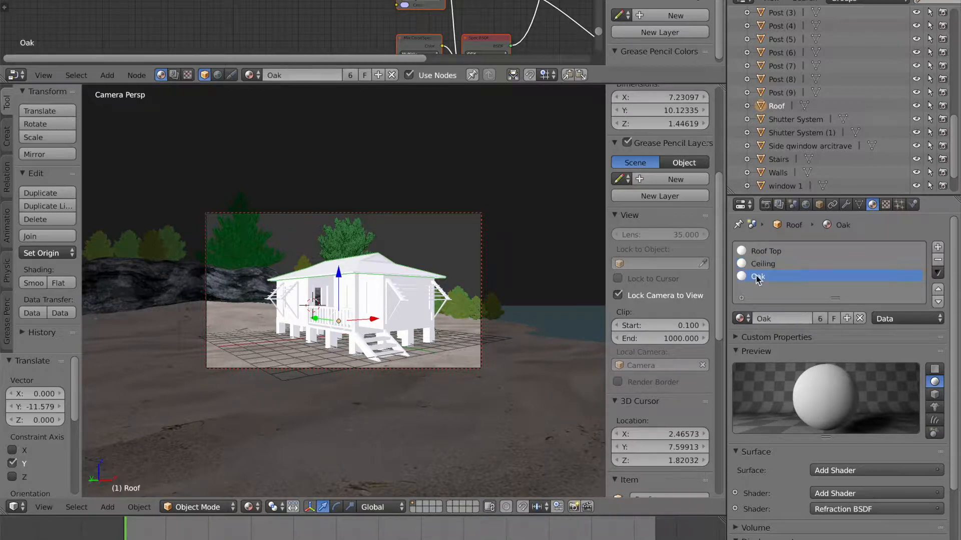
left_click(777, 319)
key("BackSpace")
type("Trim")
key("Return")
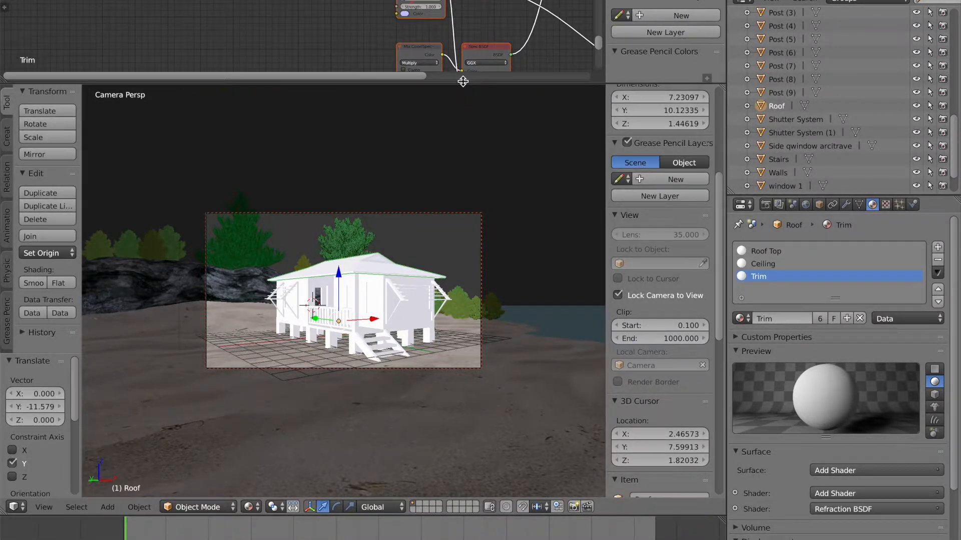
Step: Enlarge the node editor and delete all existing nodes of the Trim material
left_click_drag(452, 81, 464, 245)
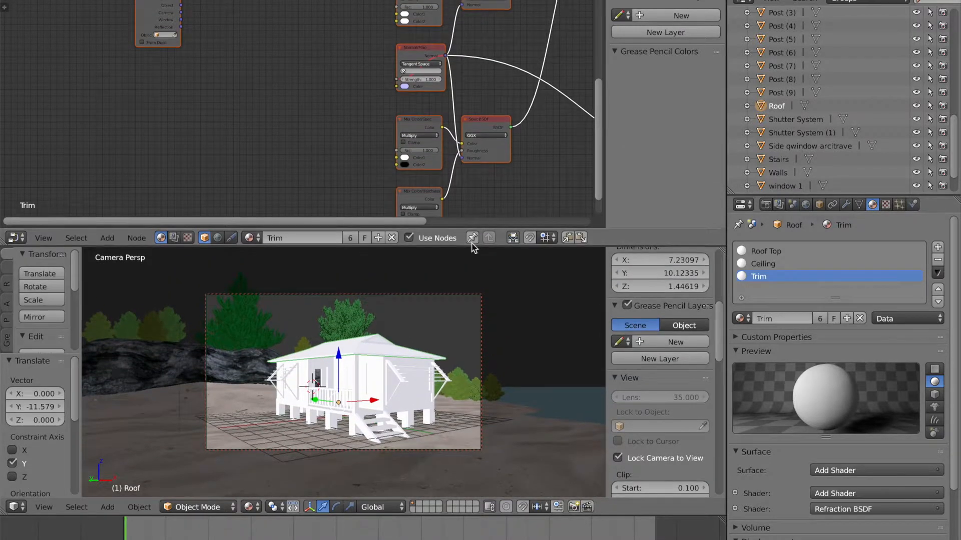
scroll(350, 98, "down", 6)
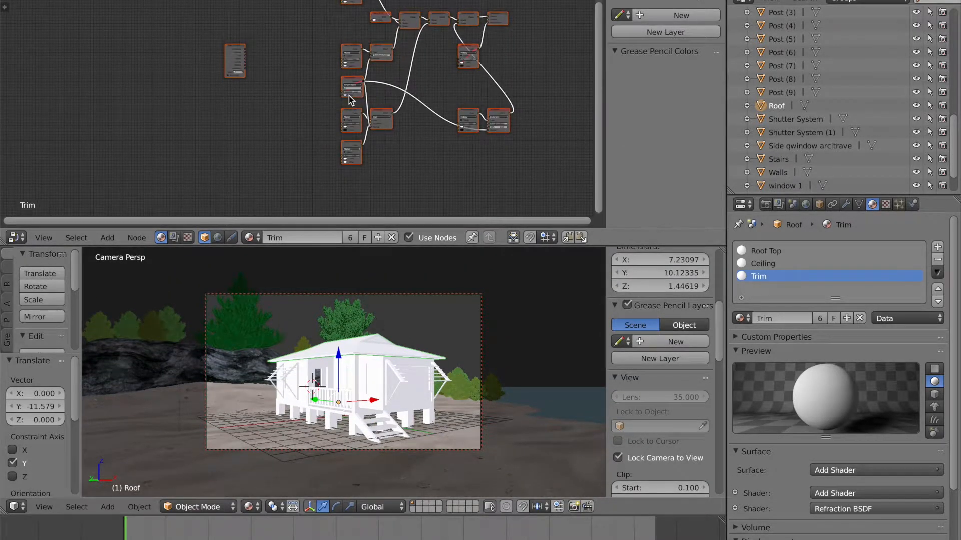
scroll(349, 97, "up", 3)
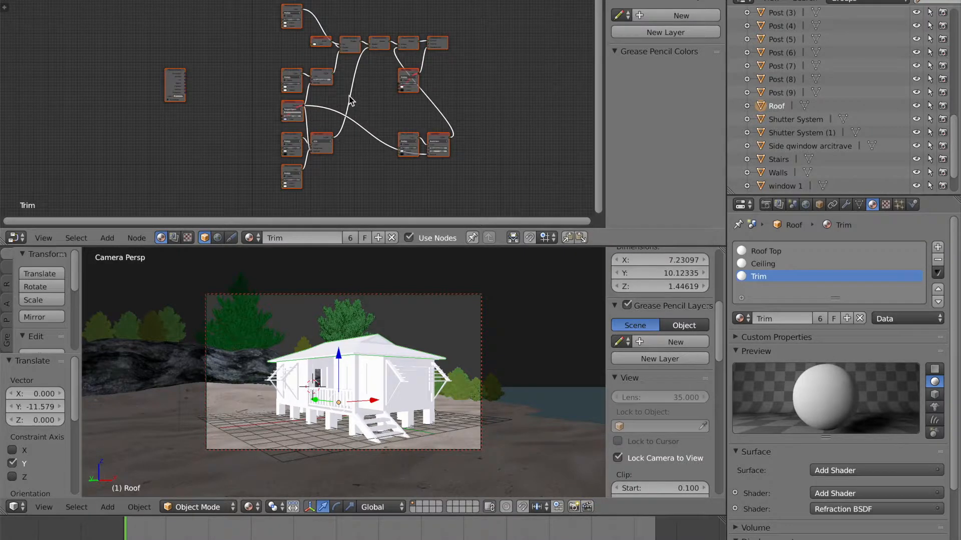
scroll(349, 96, "down", 3)
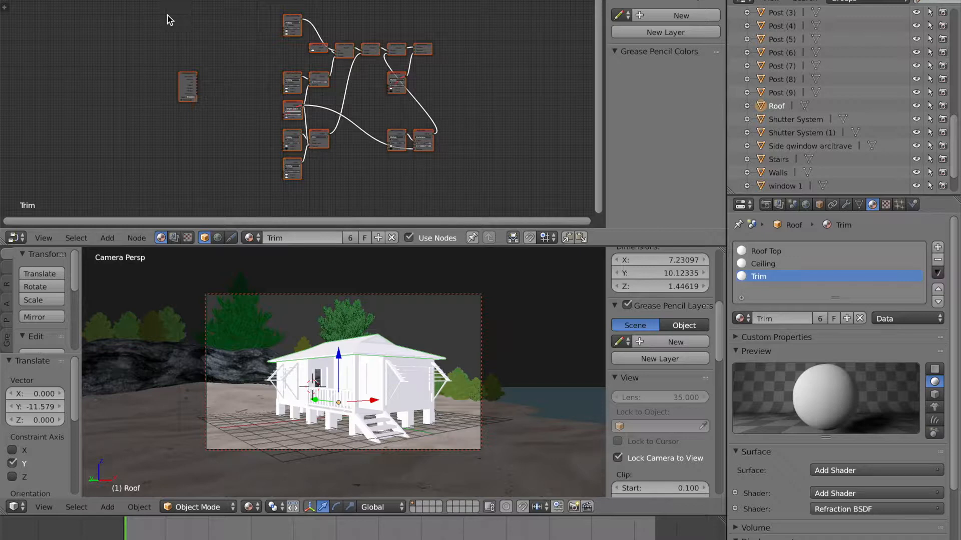
key("x")
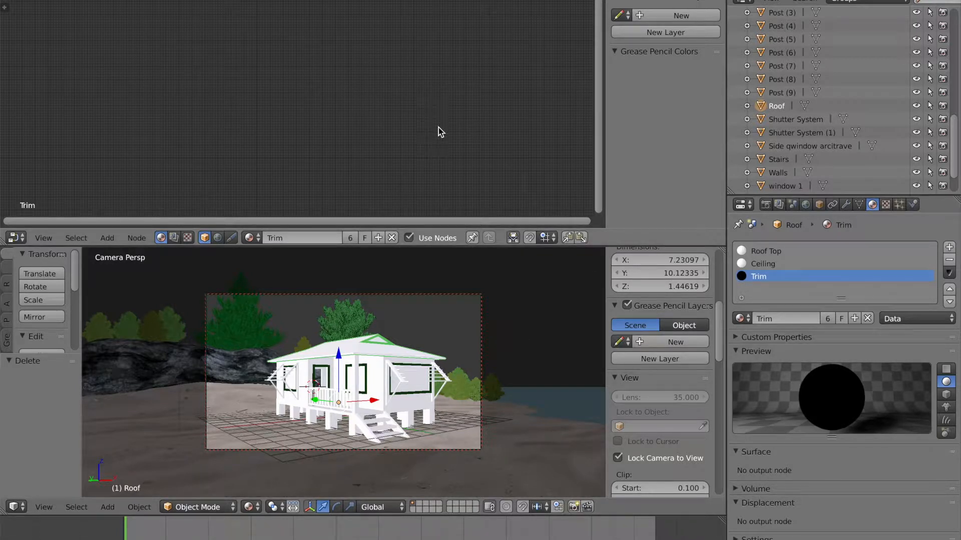
Step: Add a Material Output node to the Trim material's node tree
left_click(108, 239)
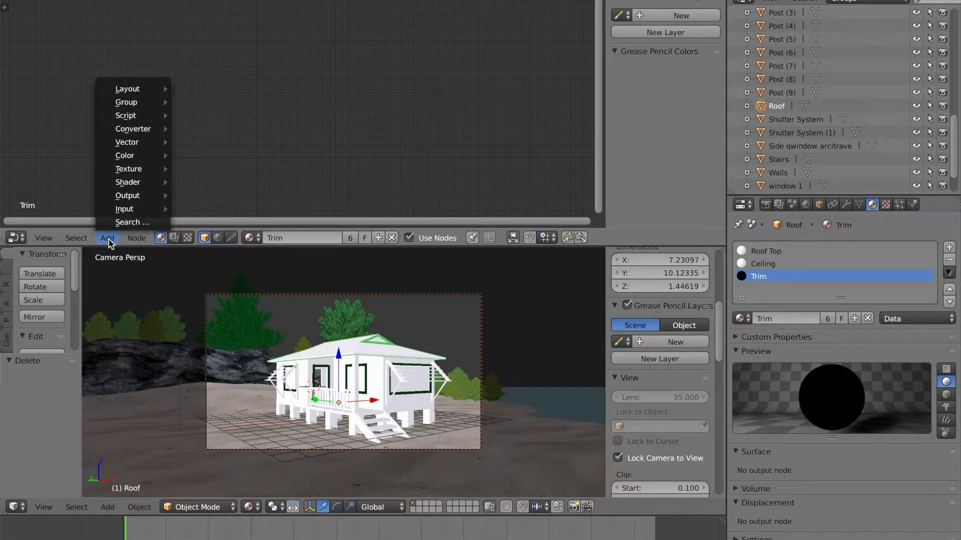
mouse_move(141, 197)
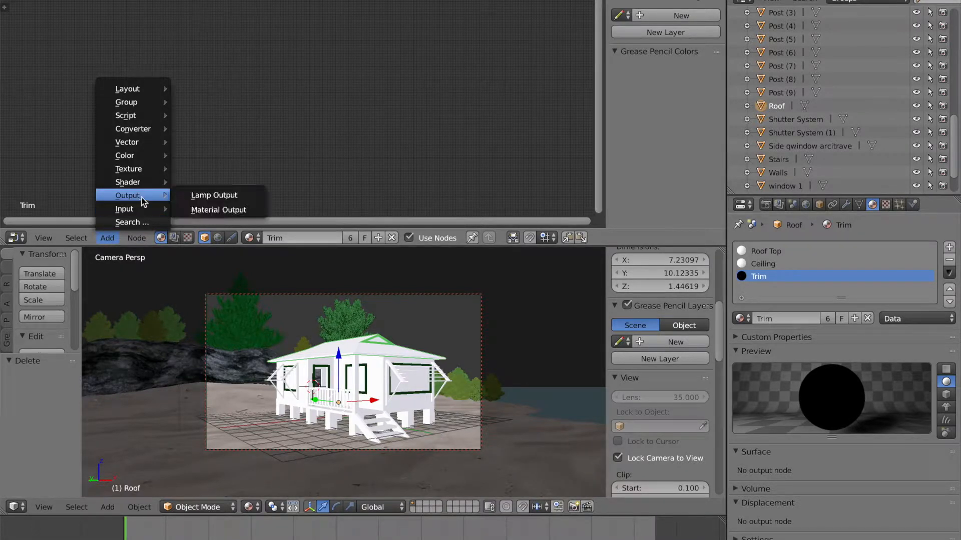
left_click(196, 211)
left_click(410, 95)
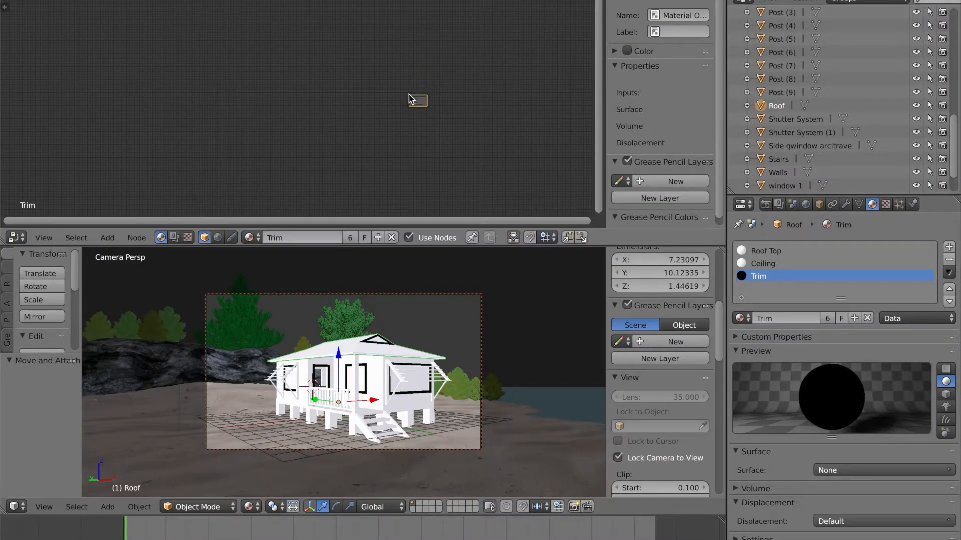
Step: Add a Diffuse BSDF node and connect its BSDF output to the Material Output's Surface input
scroll(449, 116, "up", 3)
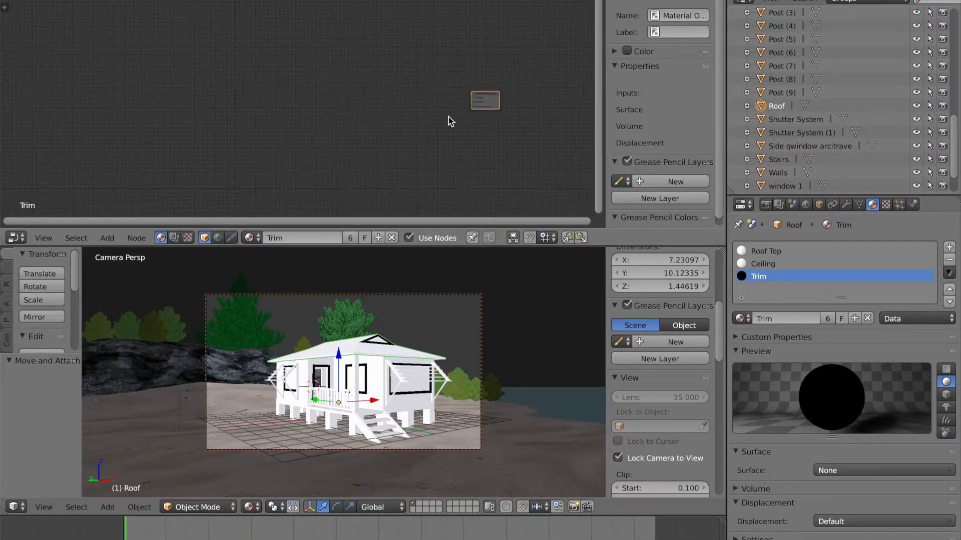
scroll(448, 116, "up", 2)
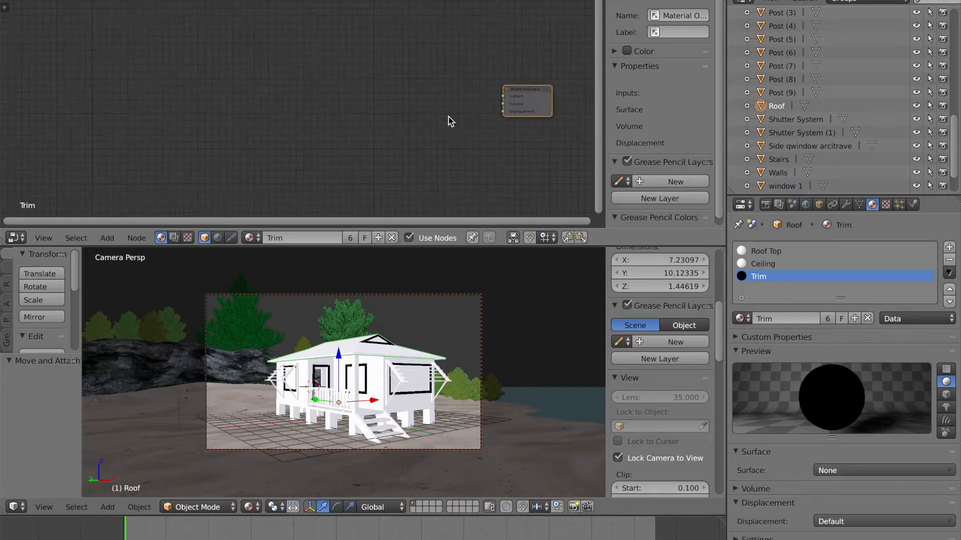
scroll(449, 116, "up", 2)
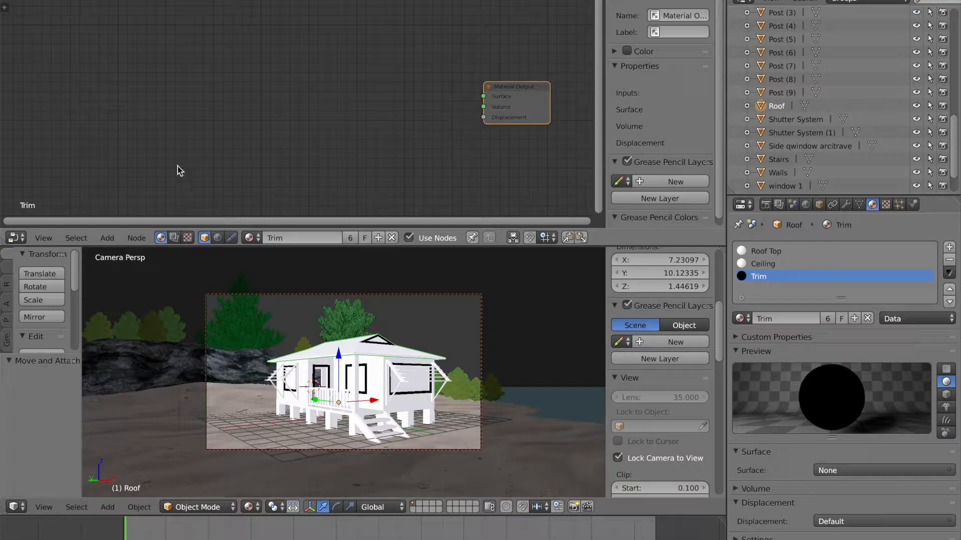
left_click(107, 238)
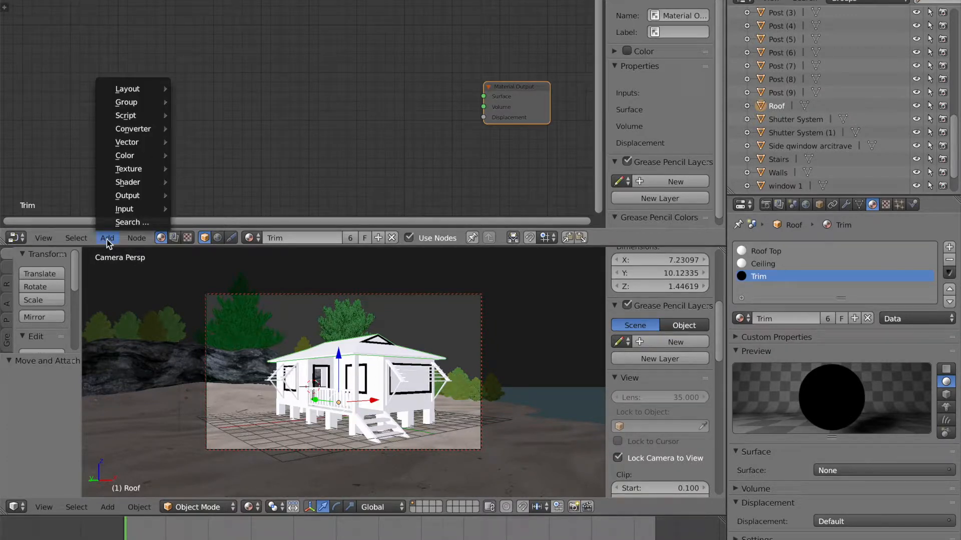
mouse_move(141, 185)
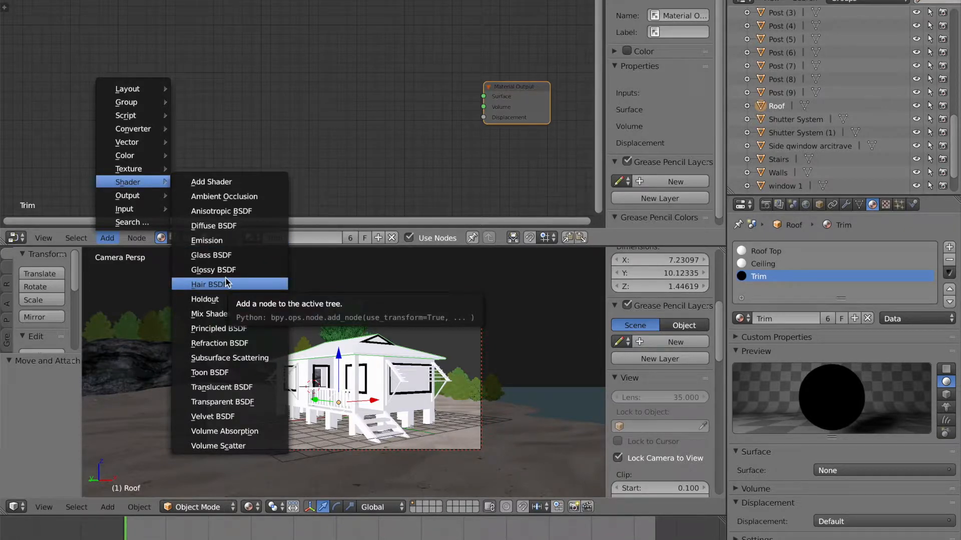
left_click(219, 225)
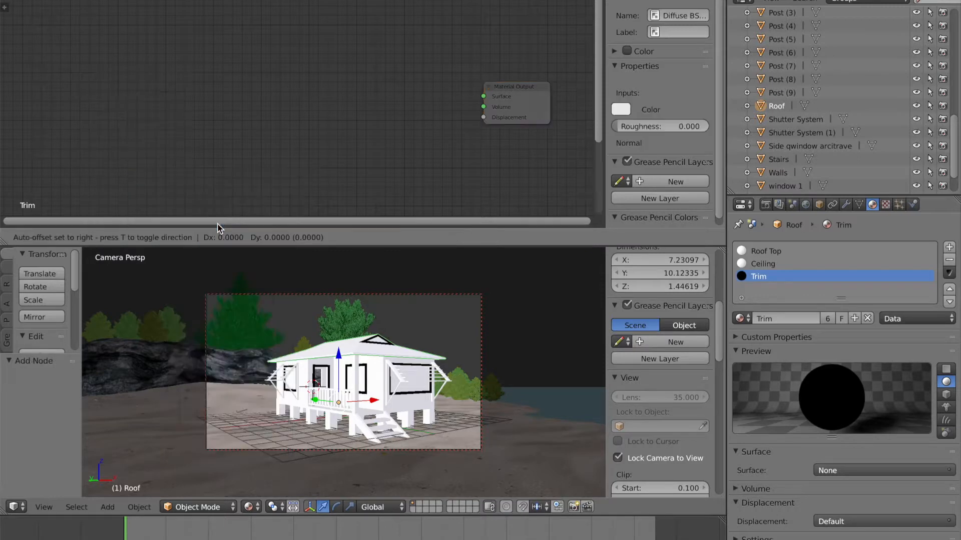
left_click(326, 83)
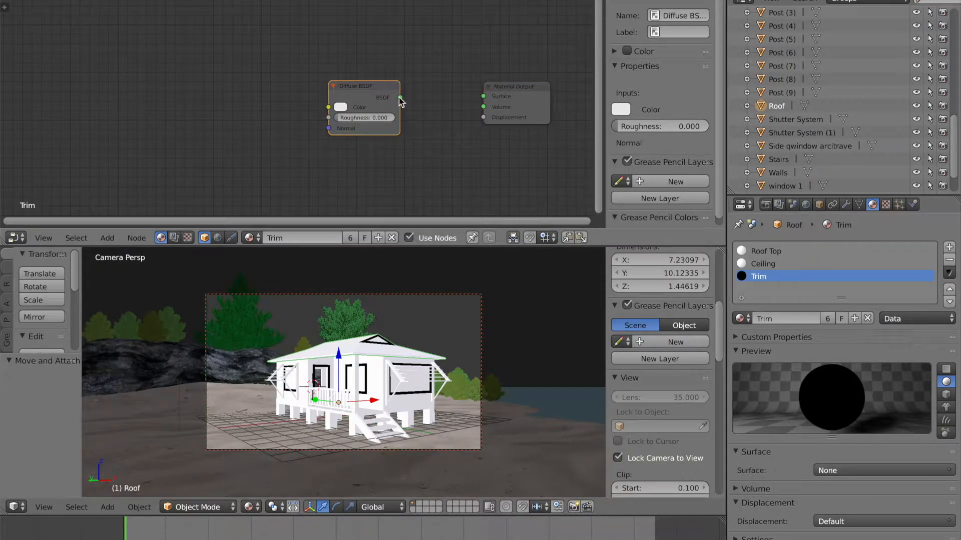
left_click_drag(400, 98, 484, 98)
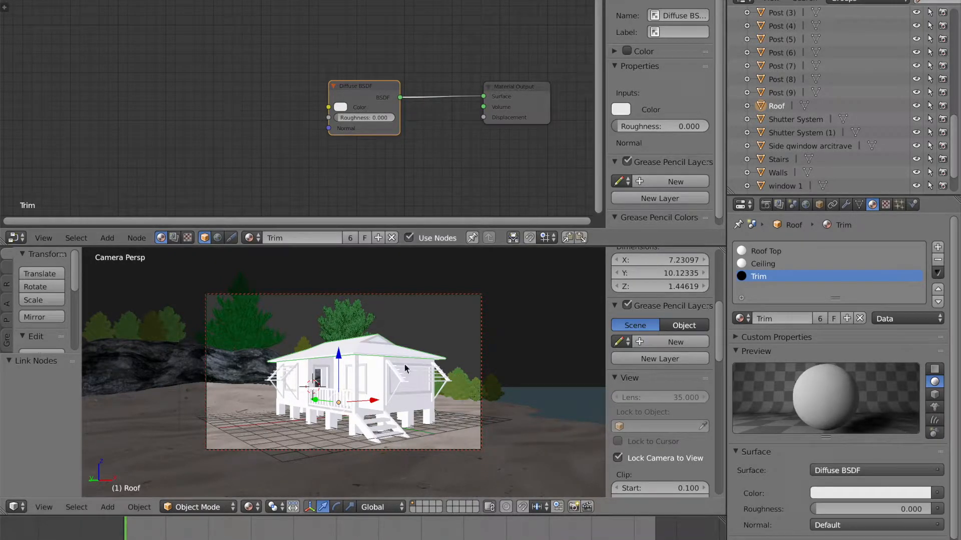
Step: Set the Diffuse BSDF color to a brown wood tone and reposition the node
left_click(340, 107)
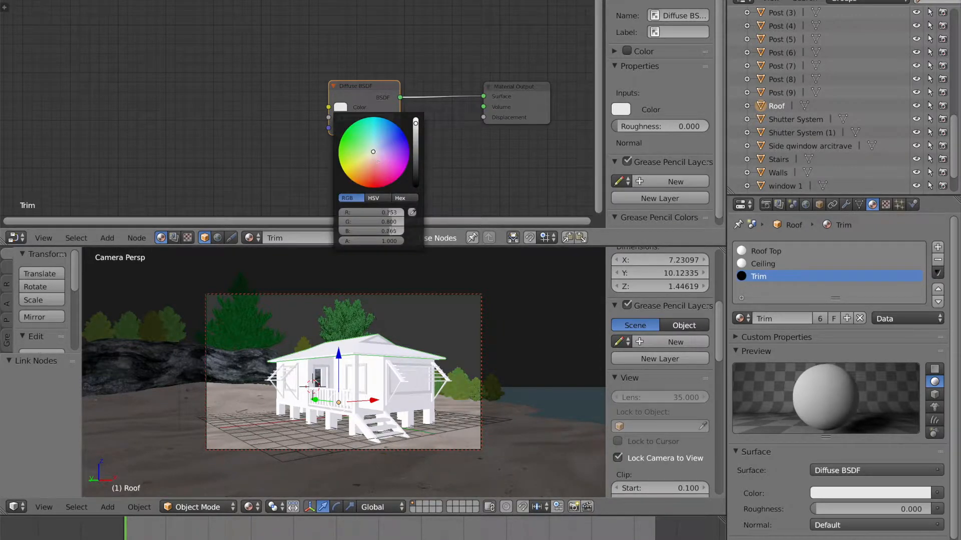
left_click(376, 176)
left_click_drag(375, 176, 378, 171)
left_click_drag(415, 123, 415, 151)
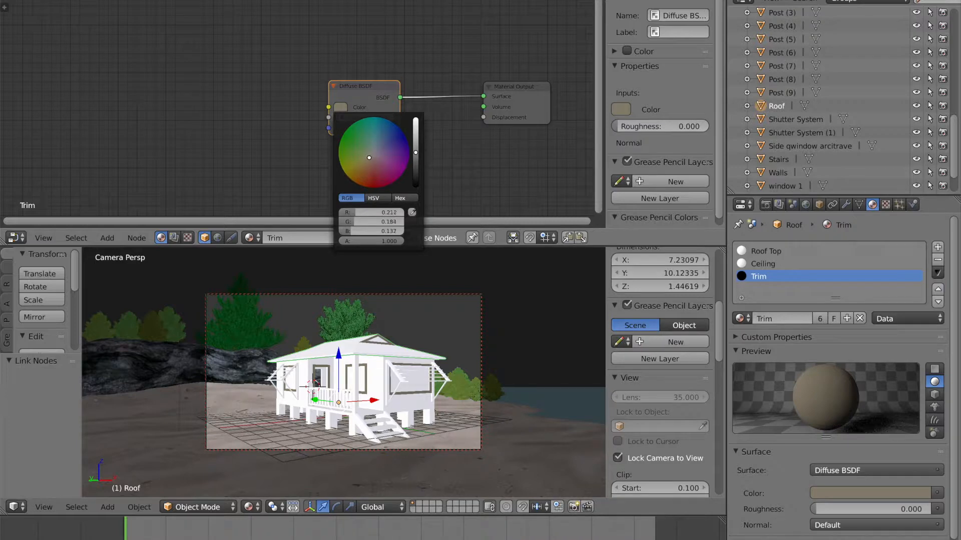
left_click_drag(368, 158, 358, 180)
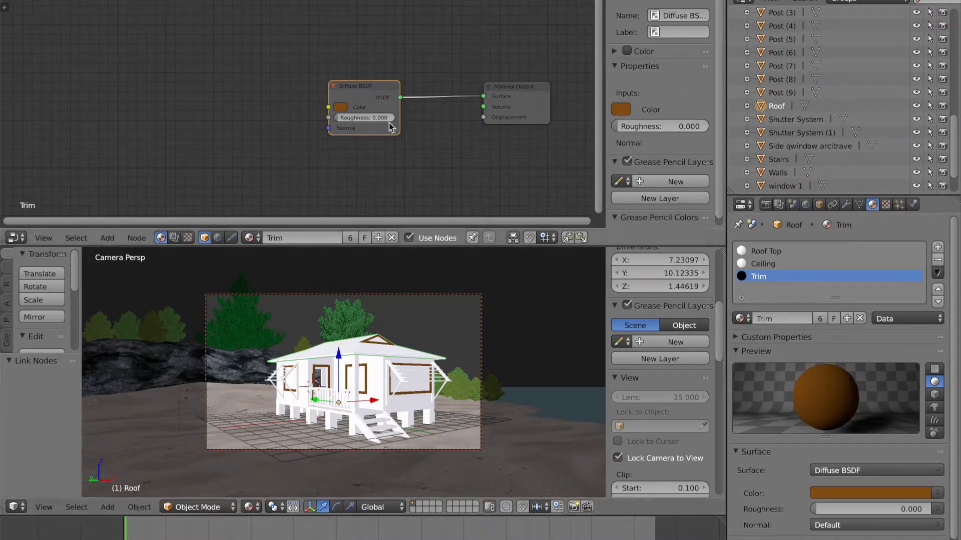
left_click_drag(369, 90, 408, 79)
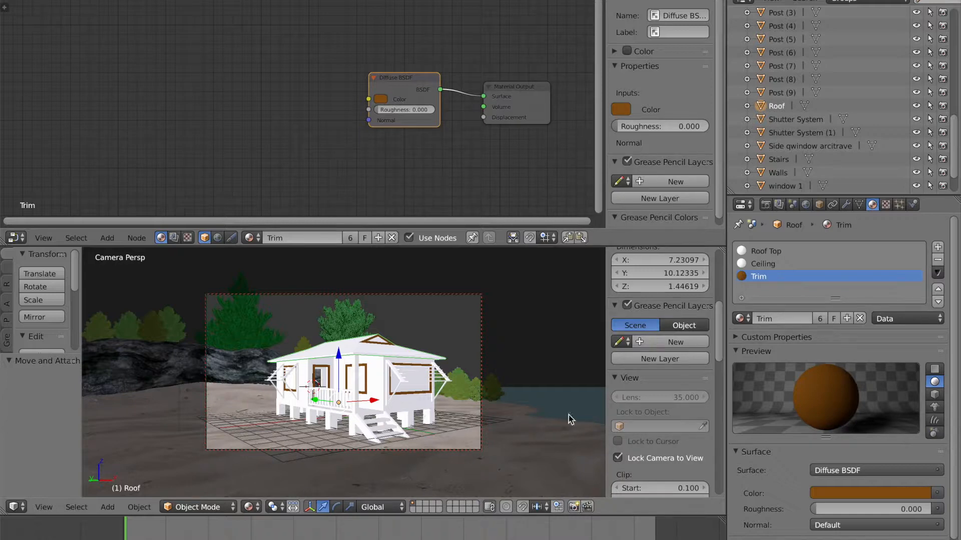
Step: Switch to the Roof Top material, clear its node tree, and add a fresh Material Output node
left_click(758, 251)
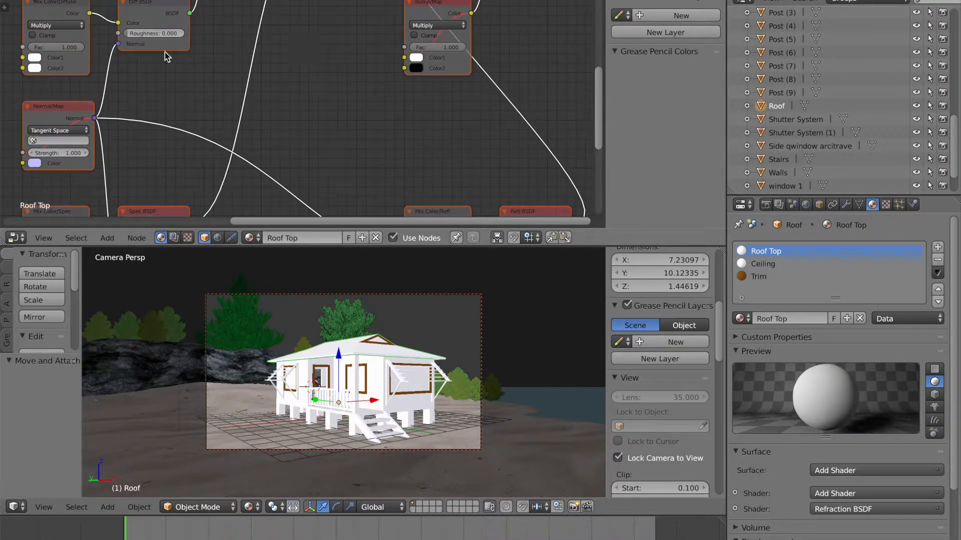
key("x")
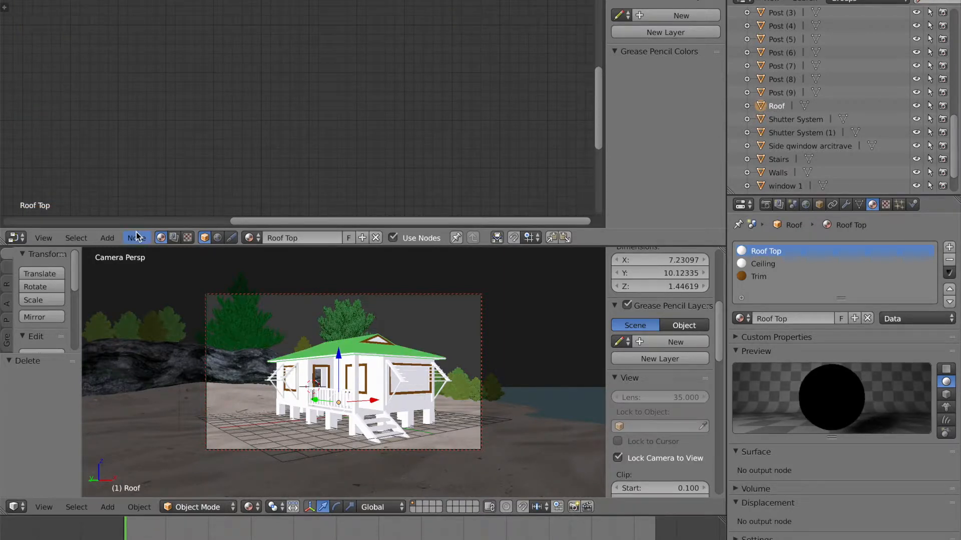
left_click(108, 239)
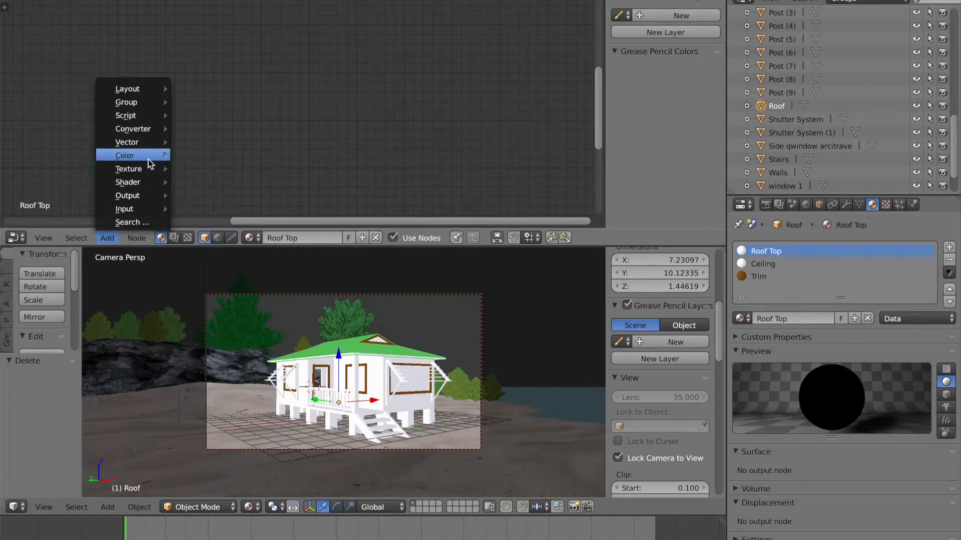
mouse_move(167, 200)
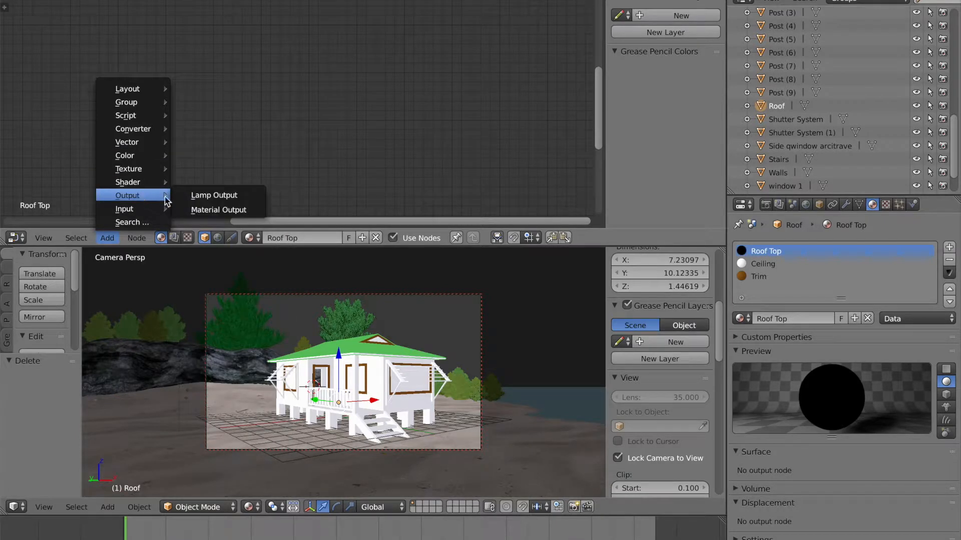
left_click(210, 210)
left_click(377, 83)
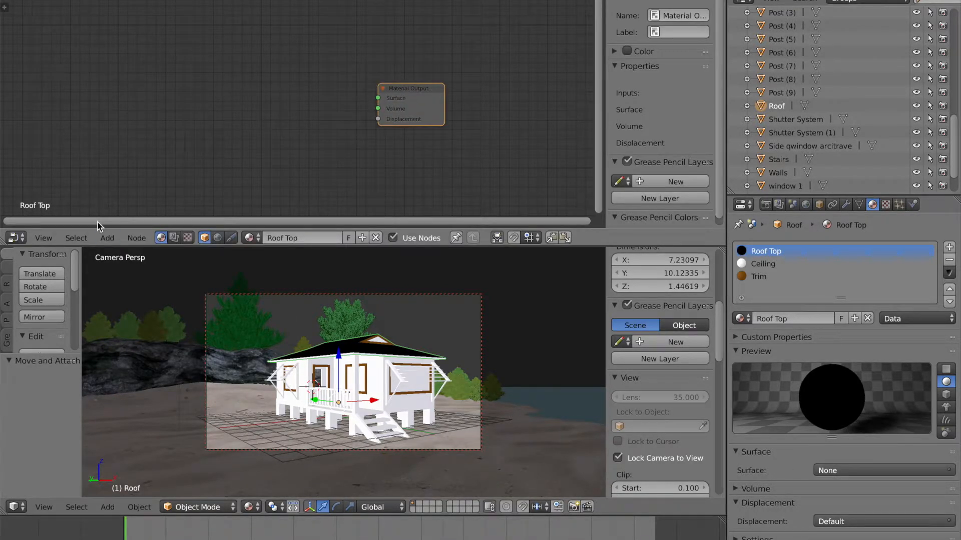
Step: Add a Diffuse BSDF node to the Roof Top material and connect its BSDF output to the Material Output's Surface input
left_click(107, 238)
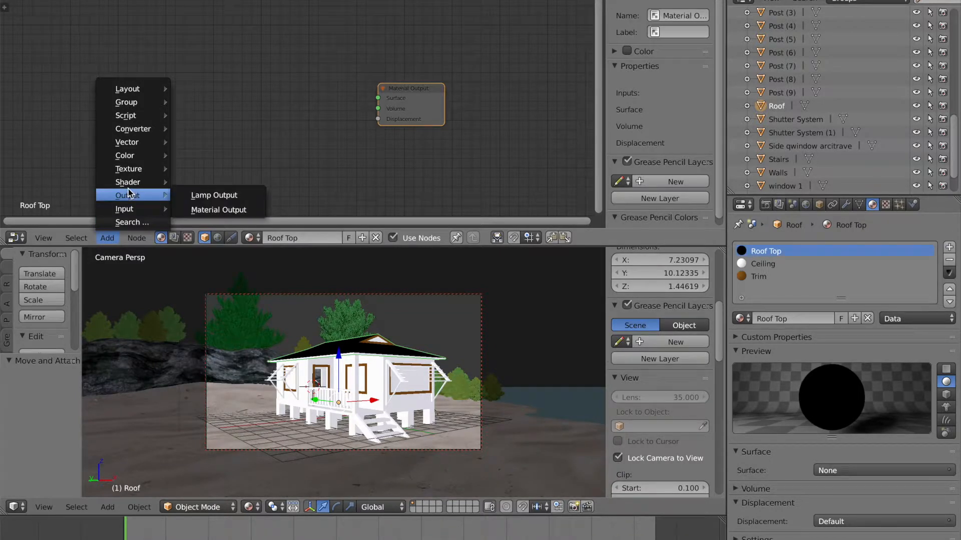
mouse_move(131, 182)
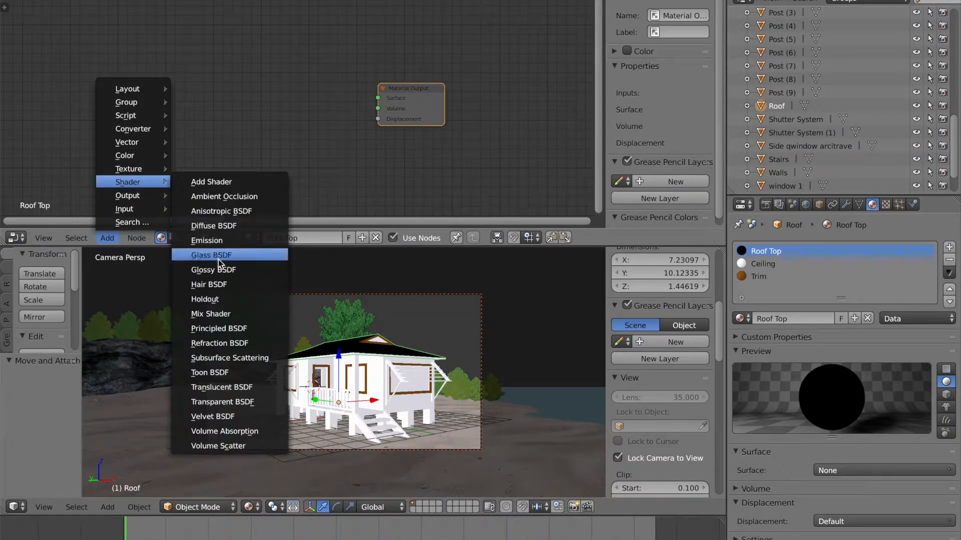
left_click(214, 225)
left_click(246, 84)
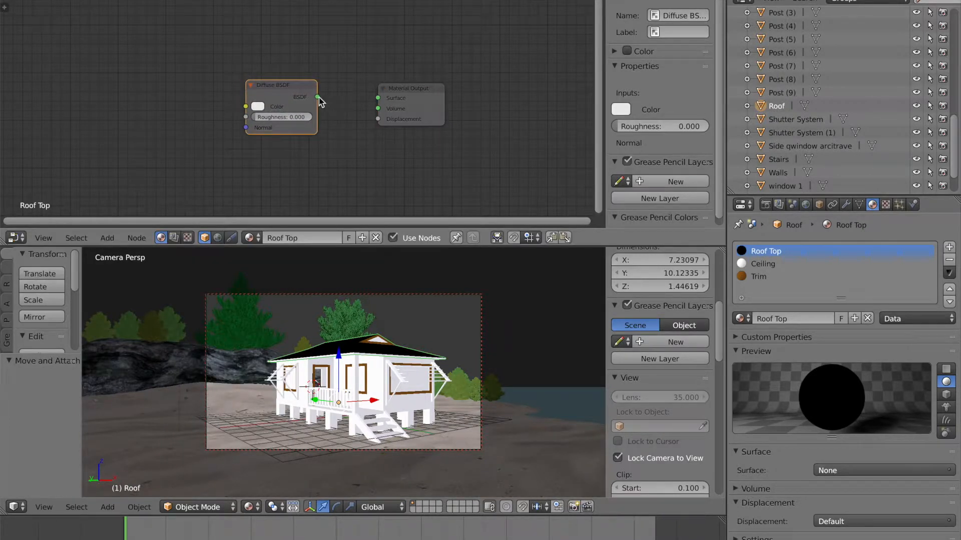
left_click_drag(318, 97, 378, 98)
Step: Set the Roof Top Diffuse BSDF color to a red tone and reposition the Material Output node
left_click(258, 106)
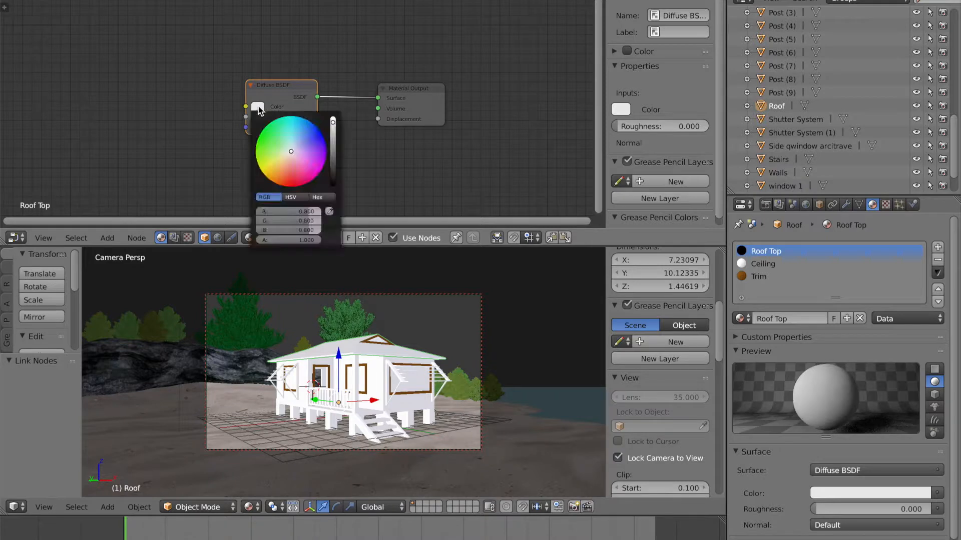
left_click(294, 170)
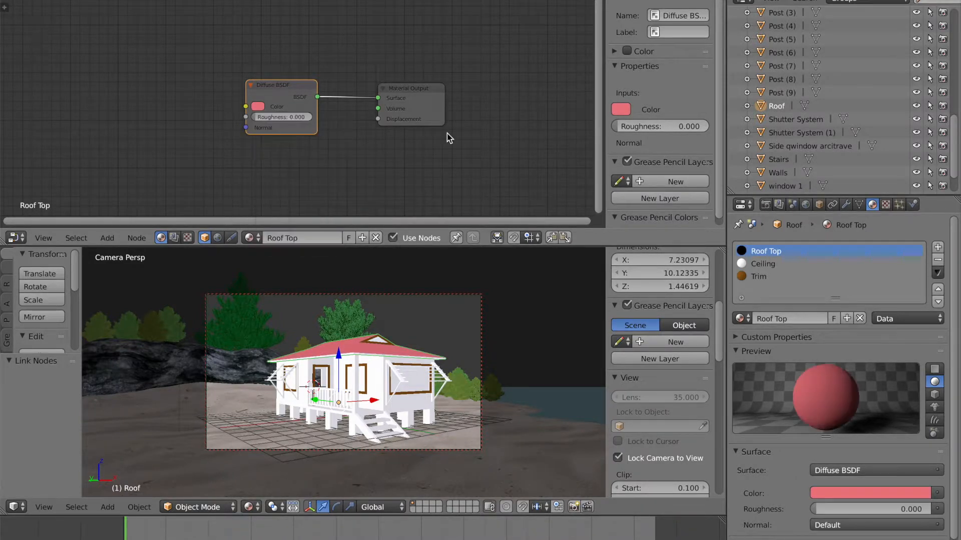
left_click_drag(420, 86, 402, 93)
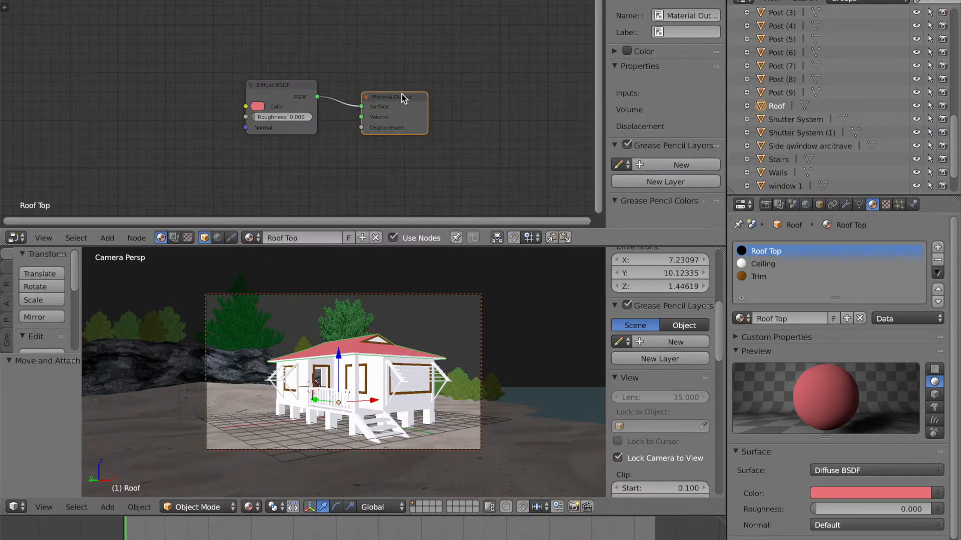
Step: Switch to the Ceiling material, clear its node tree, and add a fresh Material Output node
left_click(748, 266)
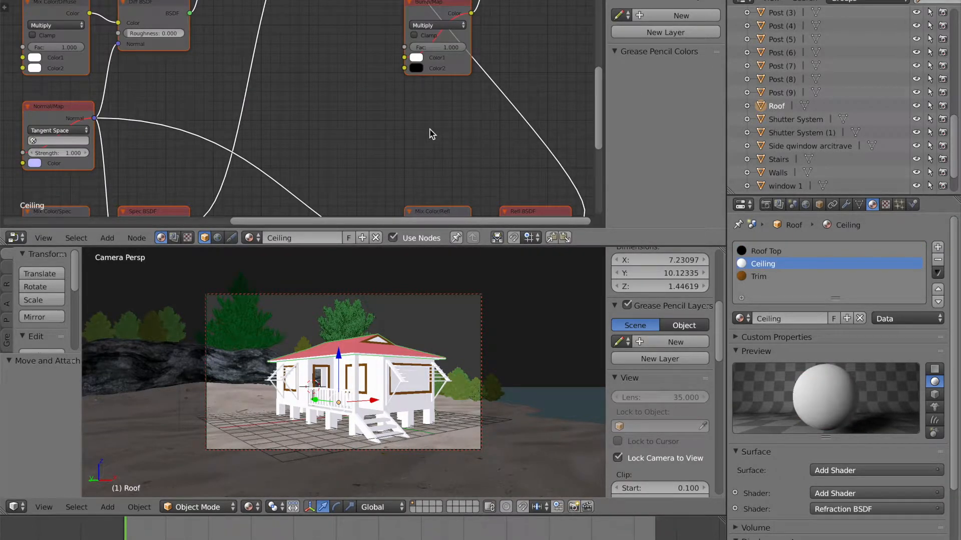
key("x")
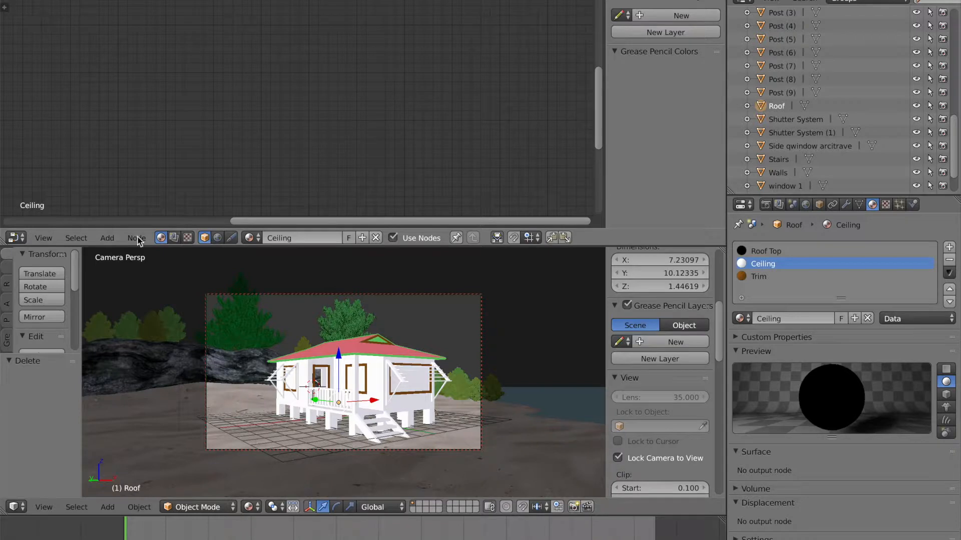
left_click(136, 238)
mouse_move(109, 244)
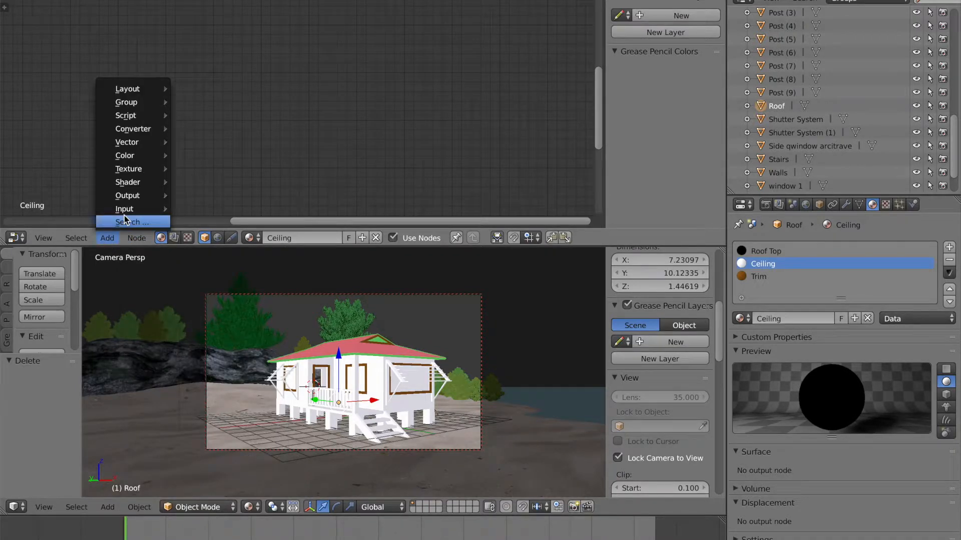
mouse_move(159, 197)
left_click(201, 211)
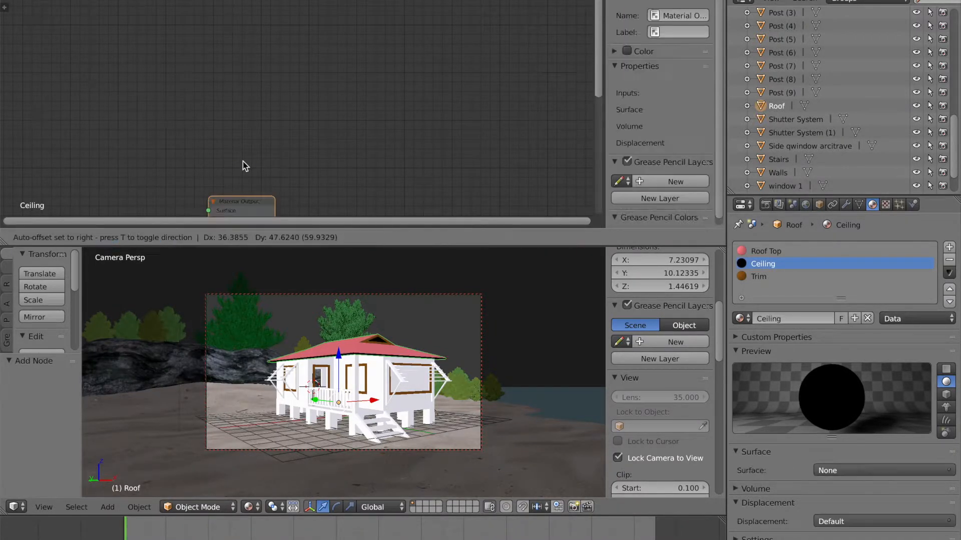
left_click(367, 82)
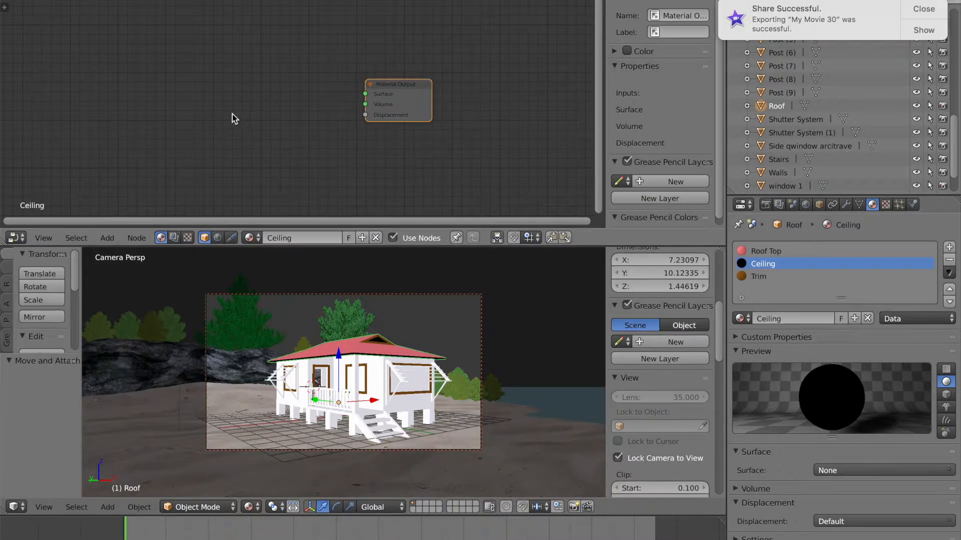
left_click(924, 9)
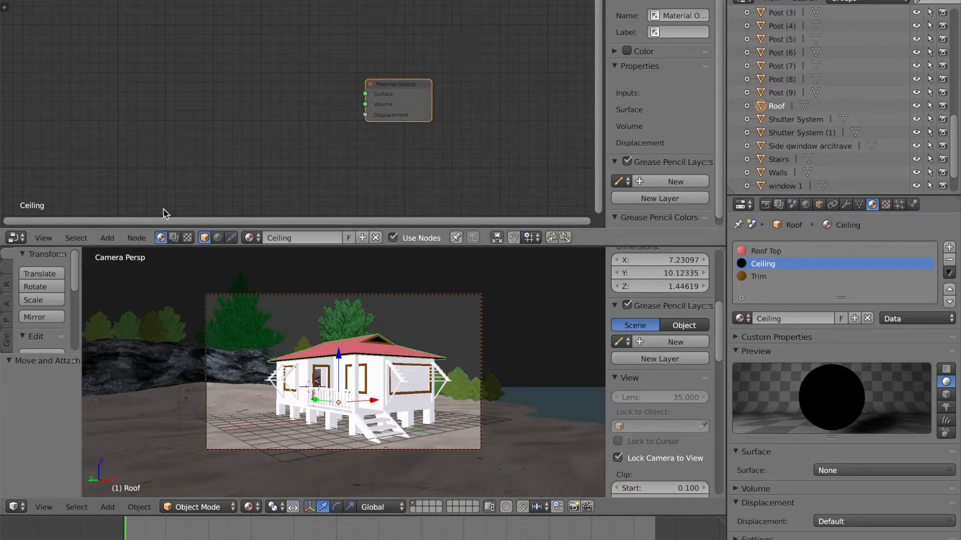
Step: Add a Diffuse BSDF node connected to the Ceiling's Material Output Surface and set its color to a light cream tone
left_click(104, 240)
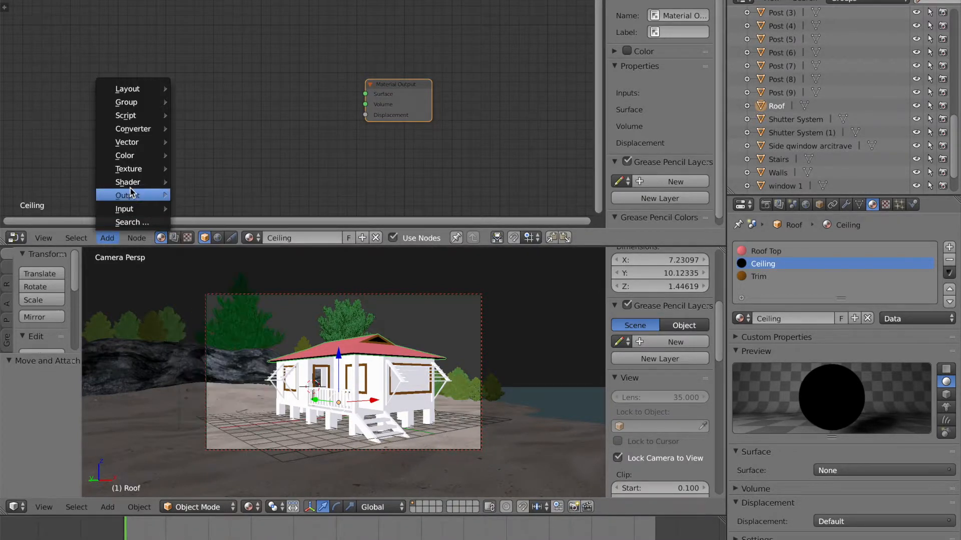
mouse_move(131, 184)
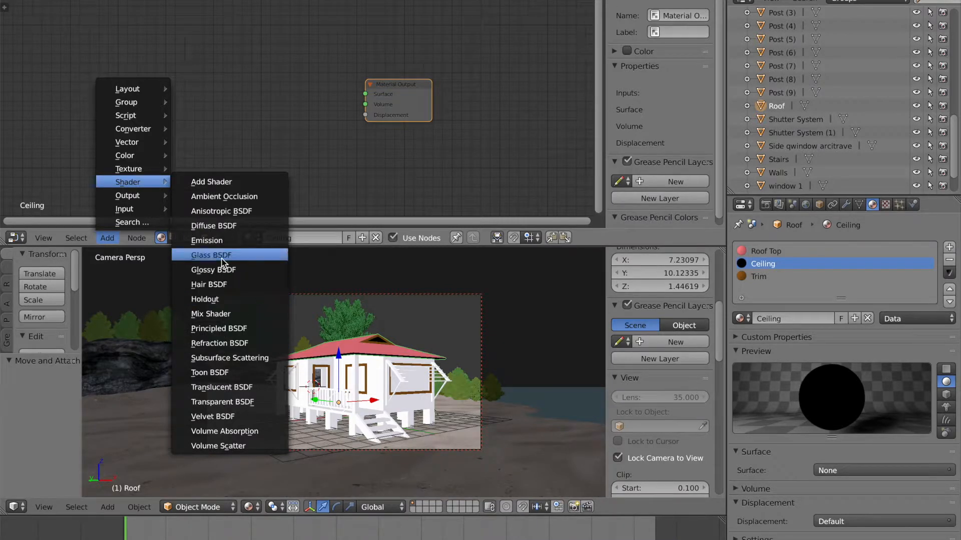
left_click(208, 227)
left_click(242, 78)
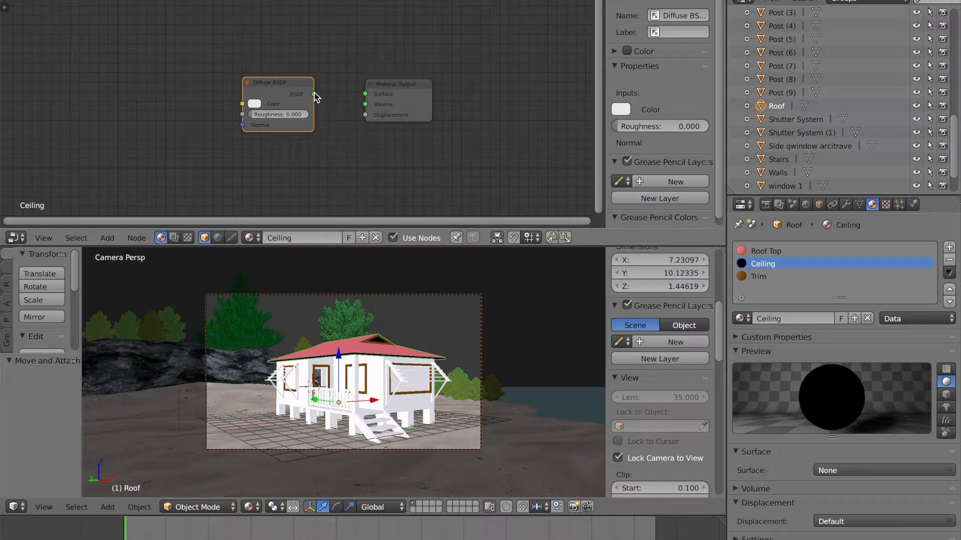
left_click_drag(314, 95, 365, 94)
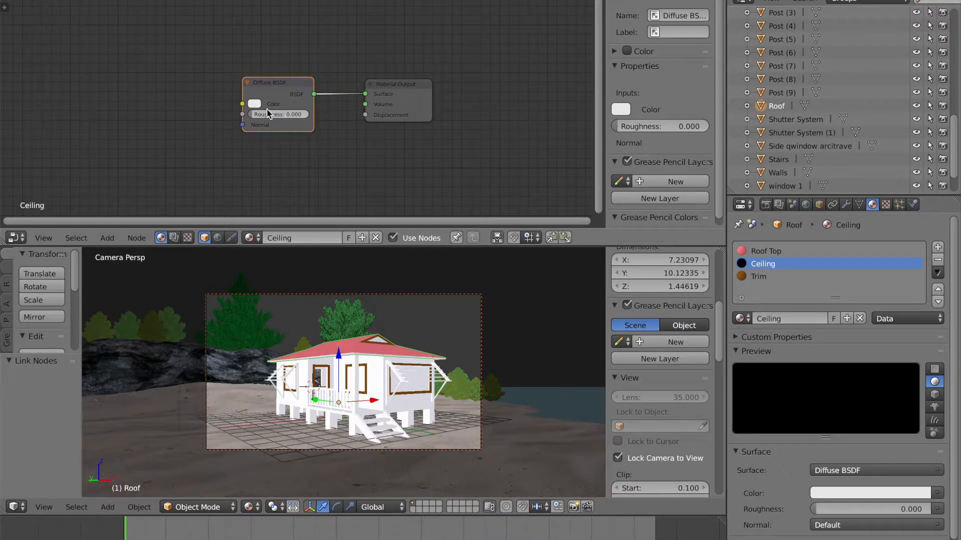
left_click(255, 104)
left_click_drag(287, 149, 284, 153)
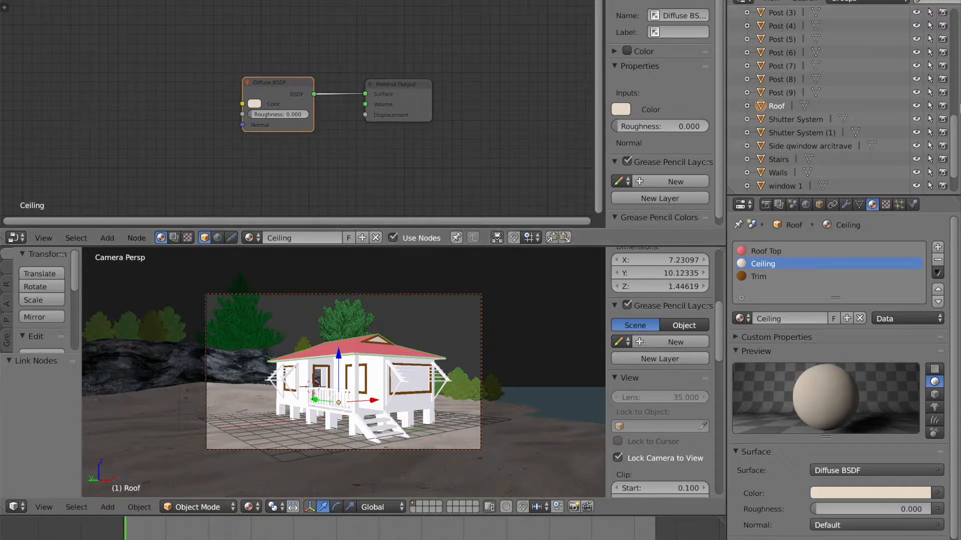
Step: Select the Deck object and clear all nodes from its Walnut_-_Glossy material
left_click_drag(953, 131, 954, 19)
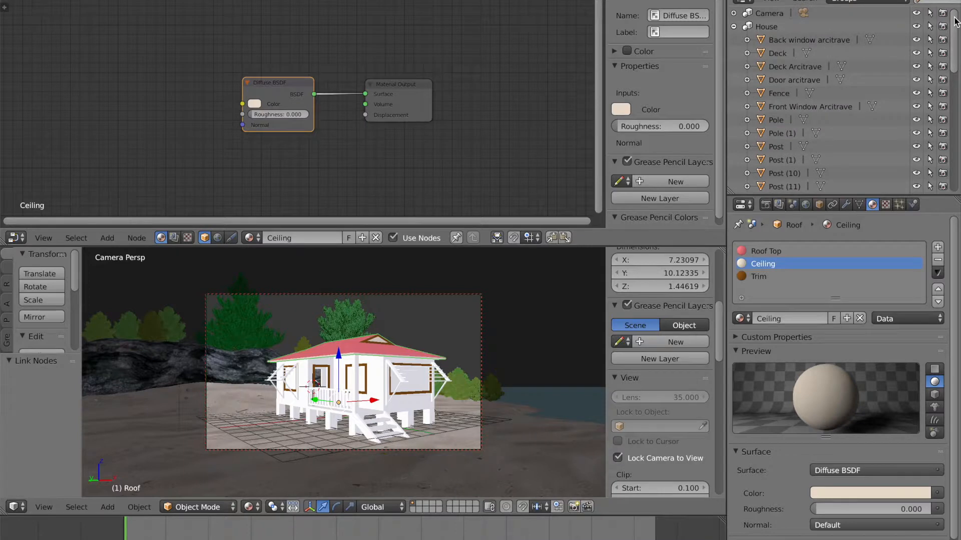
left_click(782, 40)
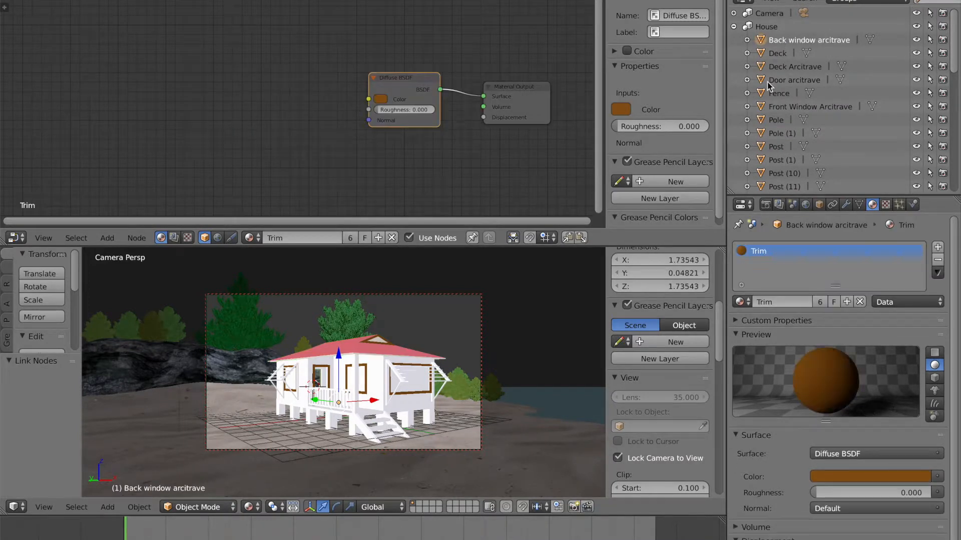
left_click(778, 54)
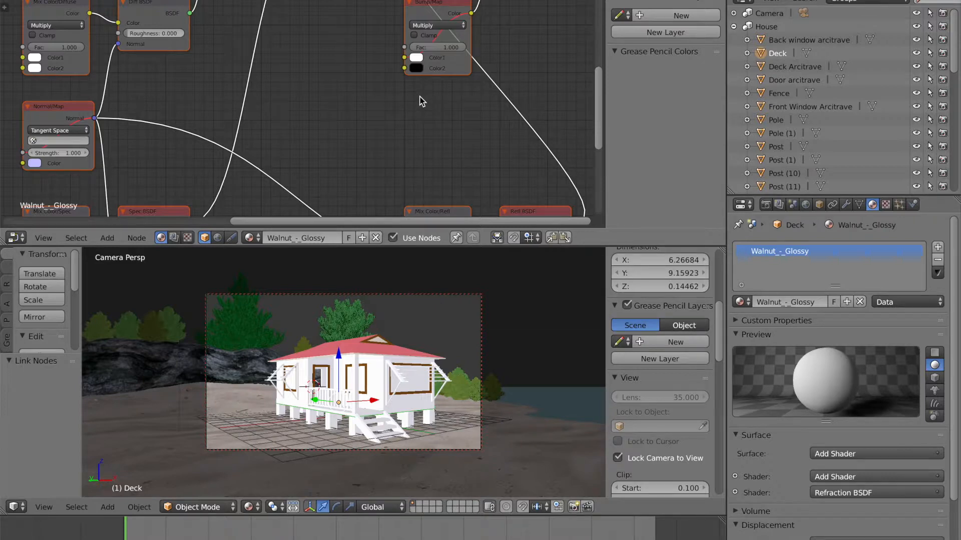
key("x")
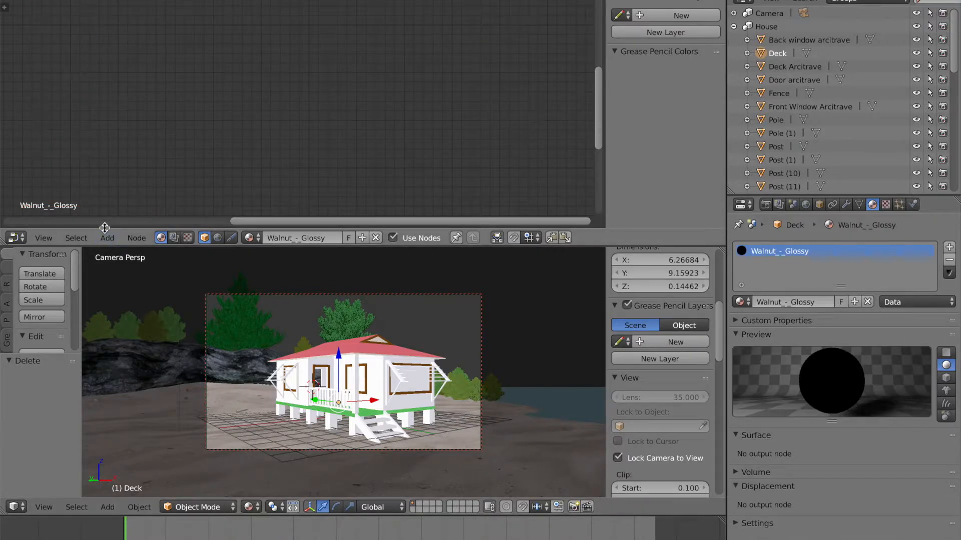
Step: Add a Material Output node to the Walnut_-_Glossy node tree
left_click(108, 239)
mouse_move(132, 197)
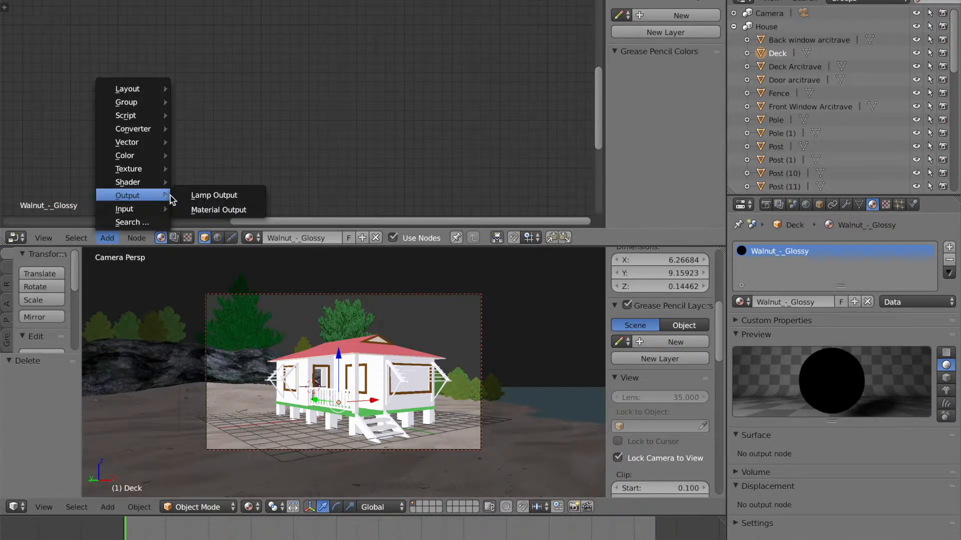
left_click(215, 209)
left_click(408, 80)
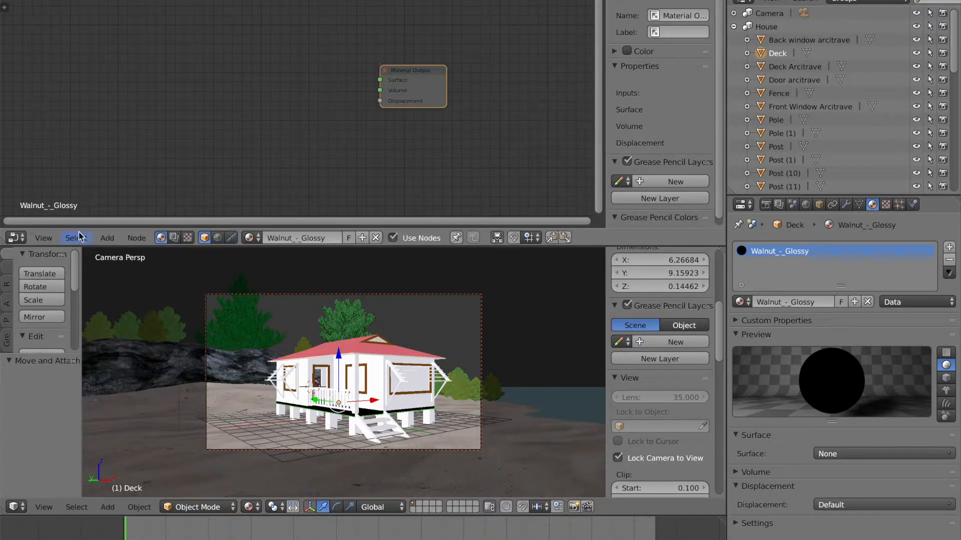
left_click(112, 241)
mouse_move(125, 184)
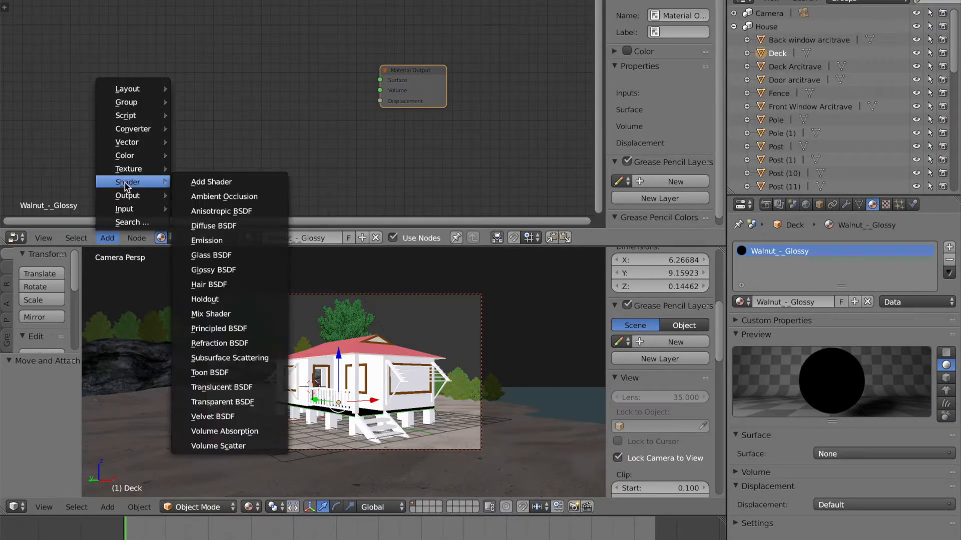
left_click(203, 183)
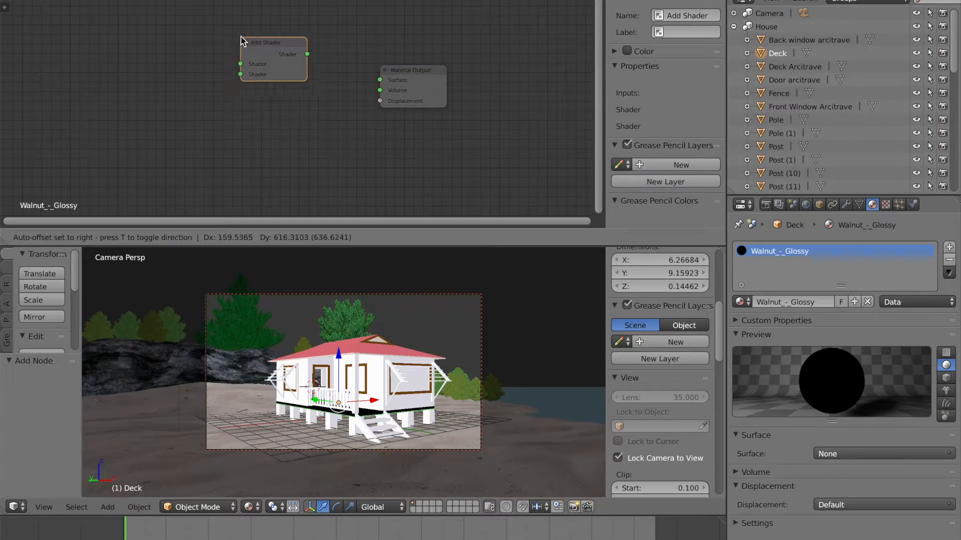
left_click(246, 62)
mouse_move(312, 76)
left_mouse_down()
mouse_move(361, 85)
mouse_move(323, 80)
left_mouse_up()
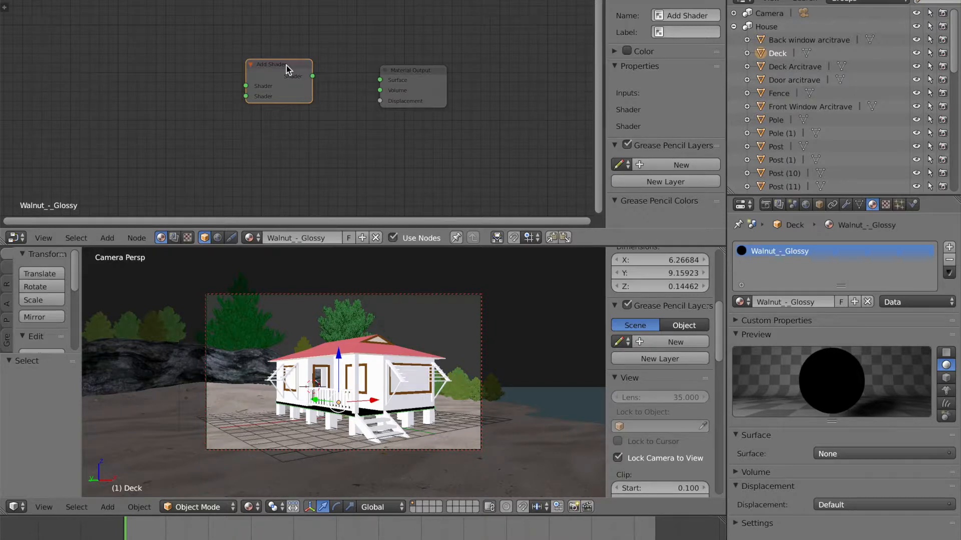
key("x")
left_click(107, 239)
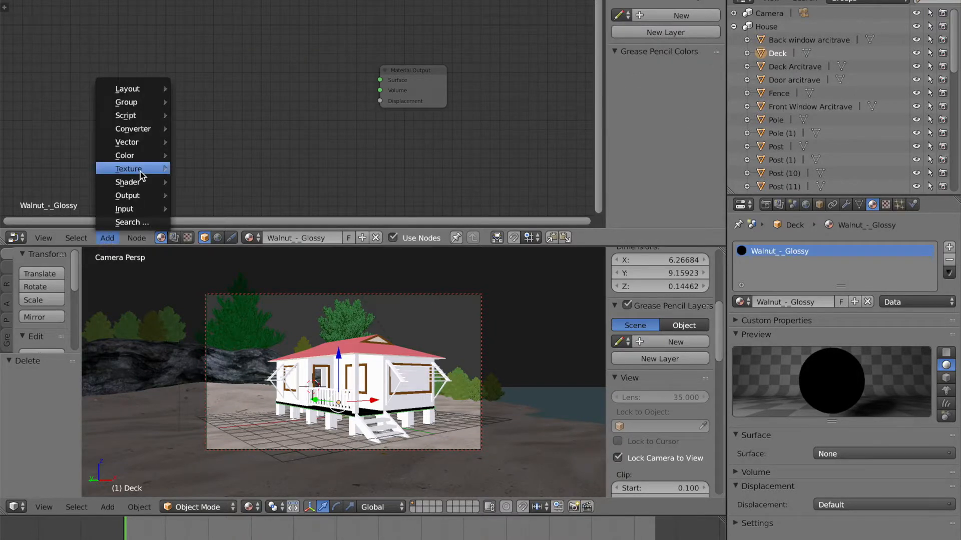
mouse_move(141, 186)
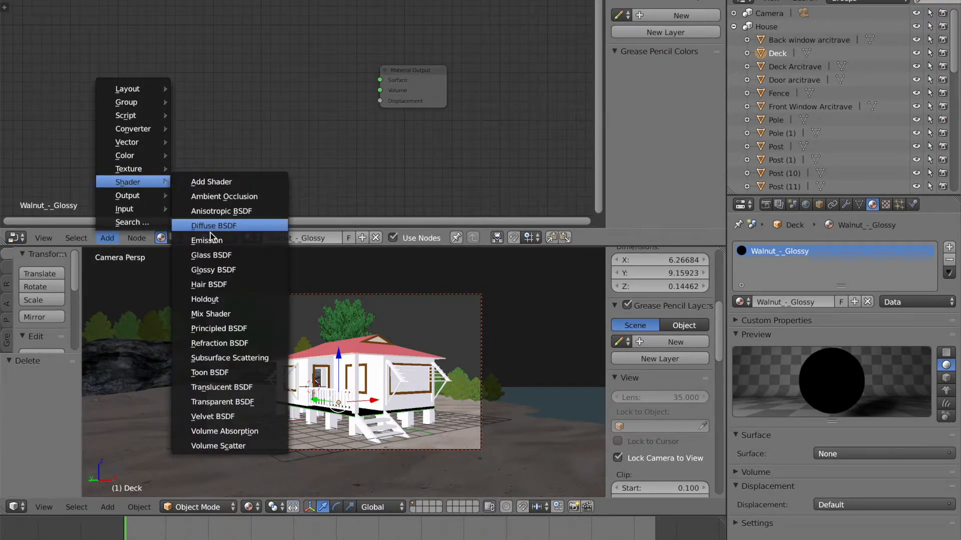
left_click(211, 254)
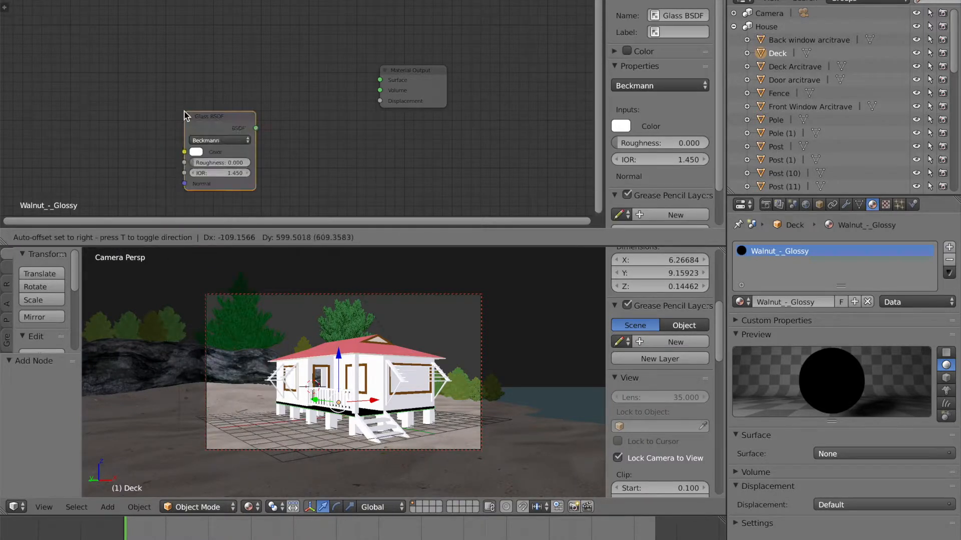
left_click(232, 63)
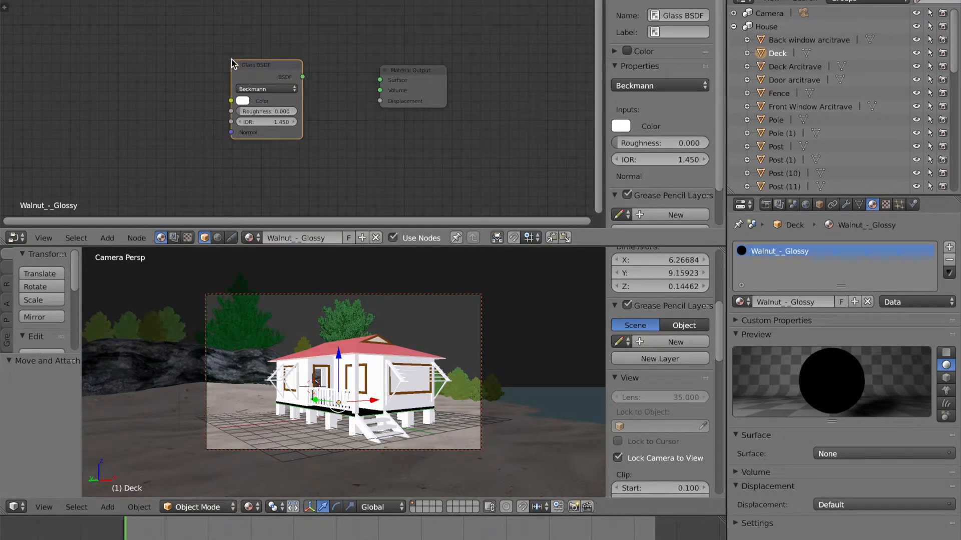
key("x")
Step: Add a Diffuse BSDF node and connect its BSDF output to the Material Output's Surface input
left_click(107, 238)
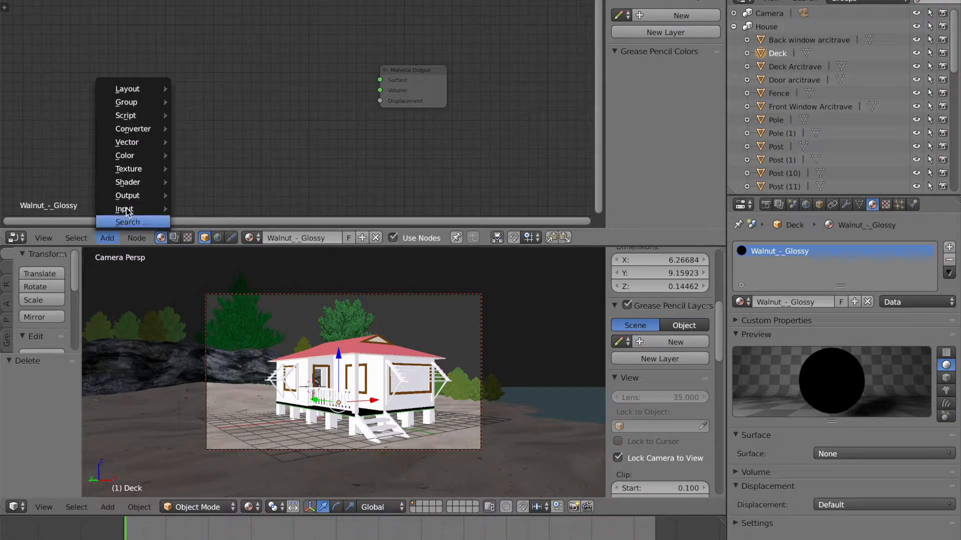
mouse_move(139, 182)
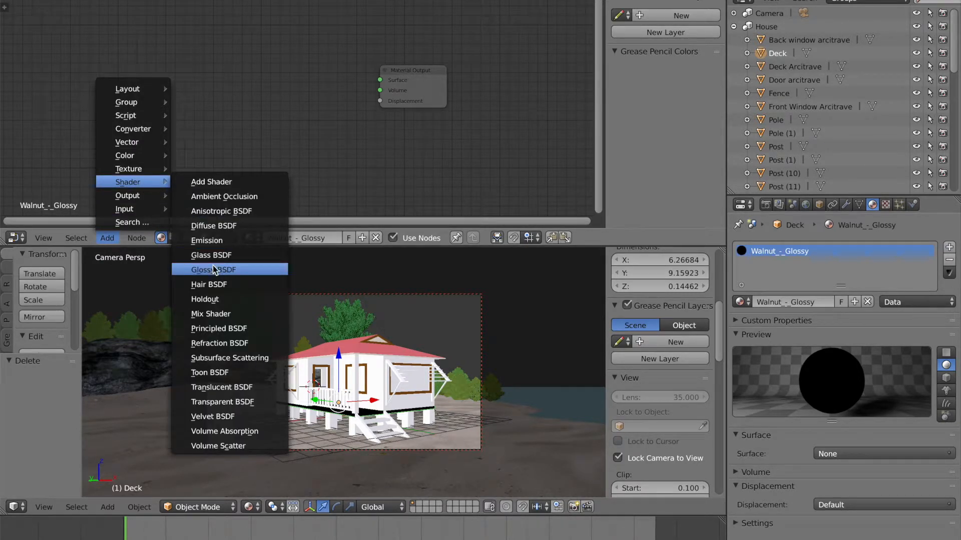
left_click(211, 225)
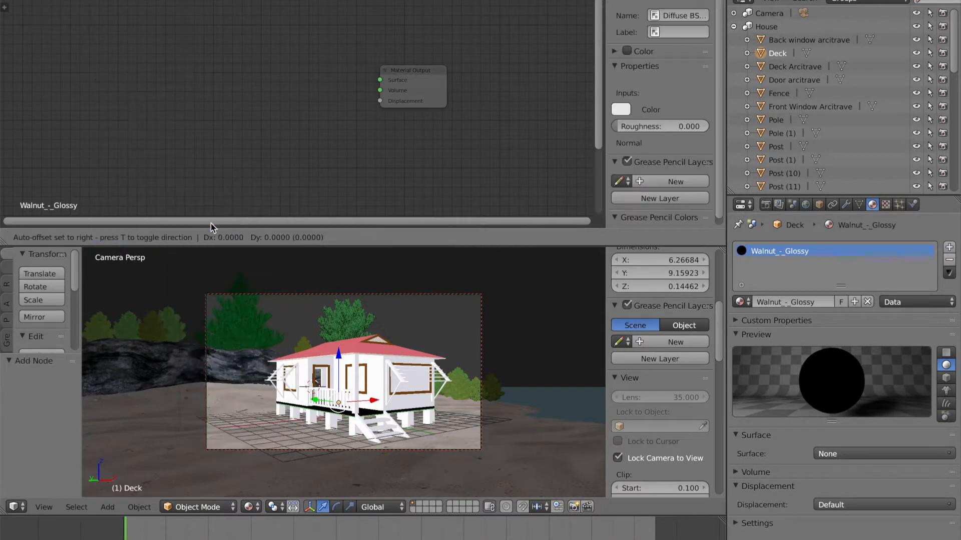
left_click(256, 60)
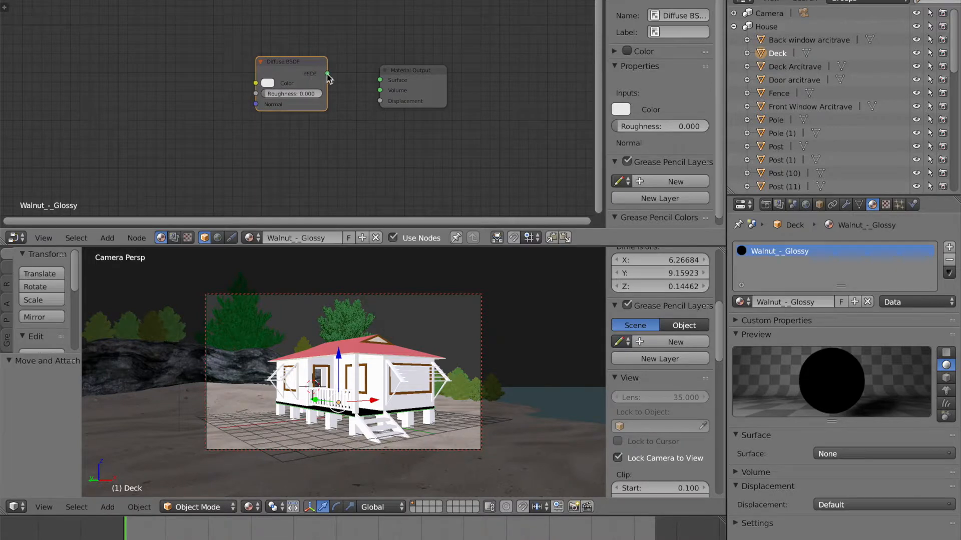
left_click_drag(327, 74, 380, 80)
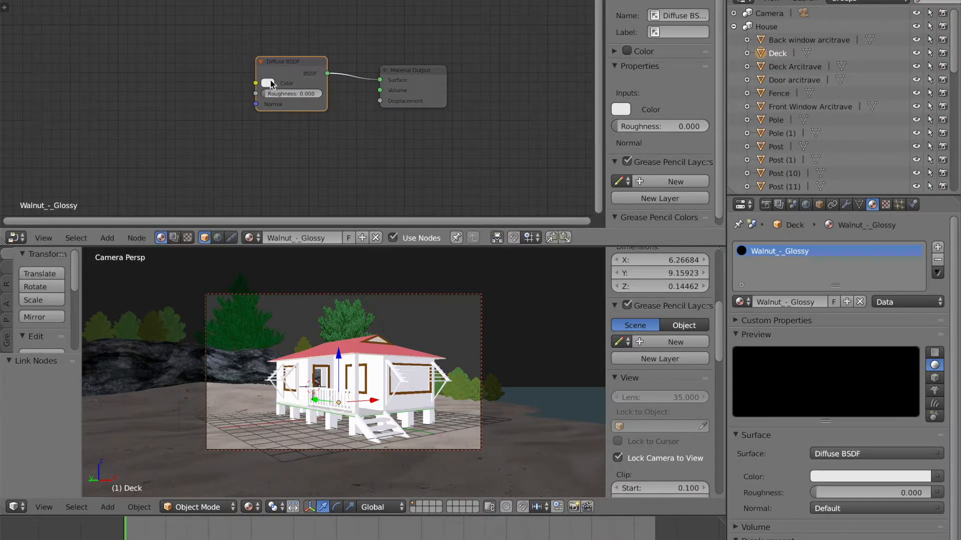
Step: Set the walnut Diffuse BSDF's color to a dark red-brown tone using the color wheel and brightness slider
left_click(268, 83)
left_click(302, 158)
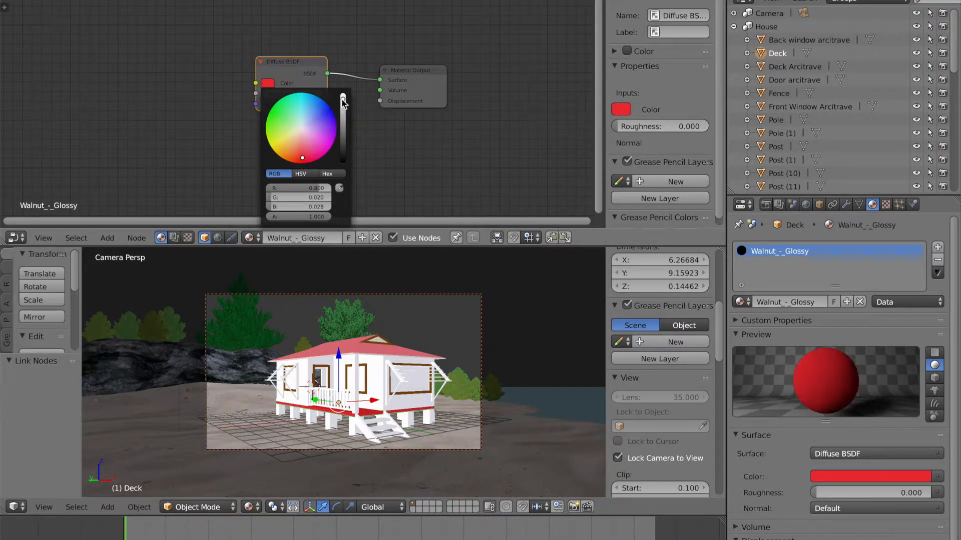
left_click_drag(343, 98, 343, 148)
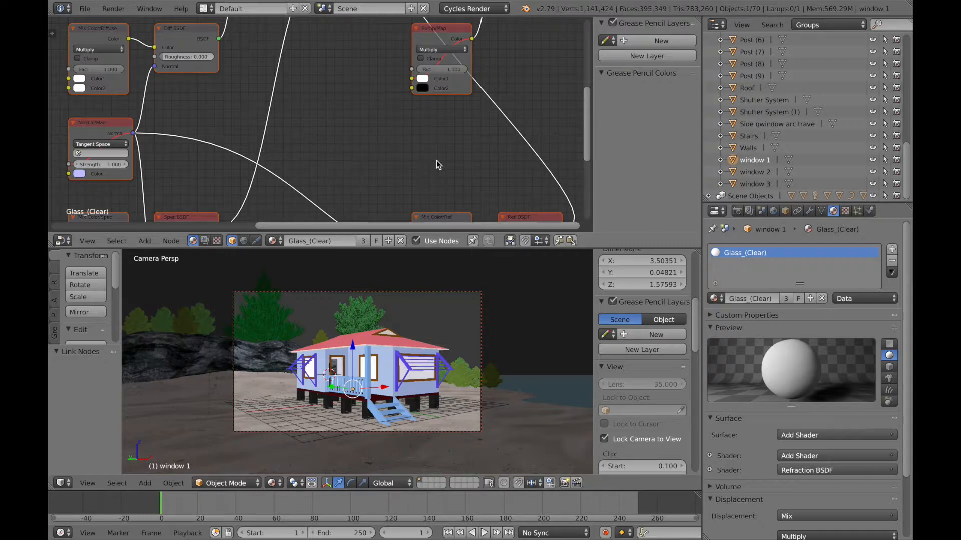
Step: Clear all nodes from the window 1 Glass_(Clear) material and add a Material Output node
key("x")
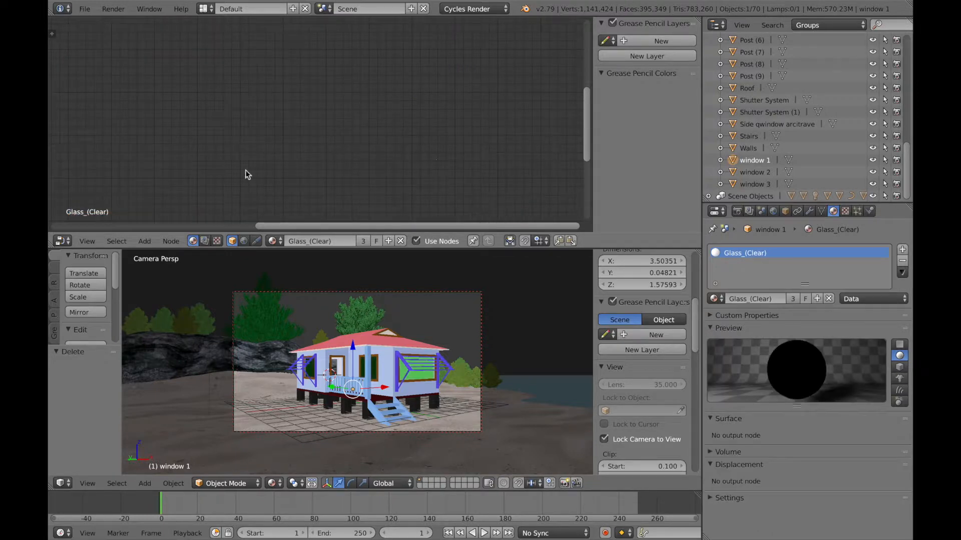
left_click(145, 242)
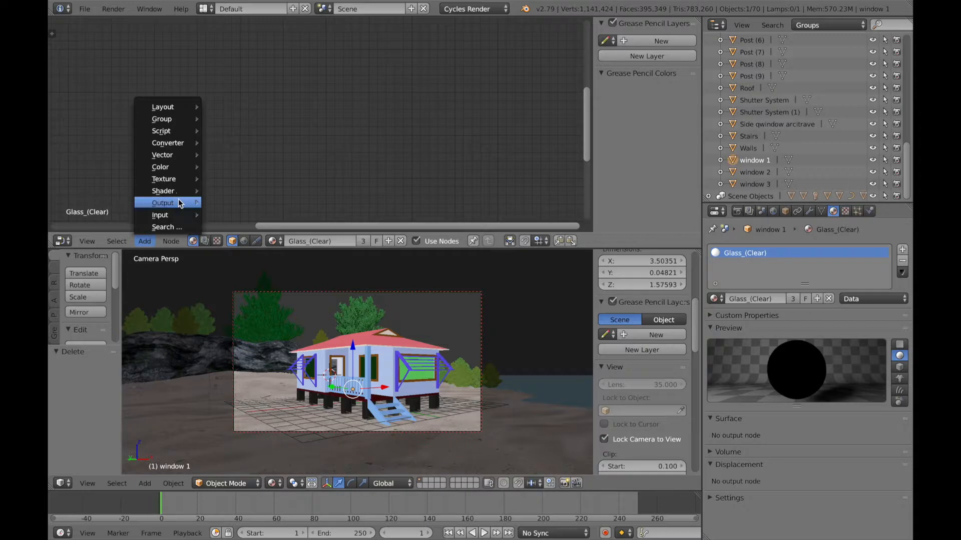
mouse_move(183, 195)
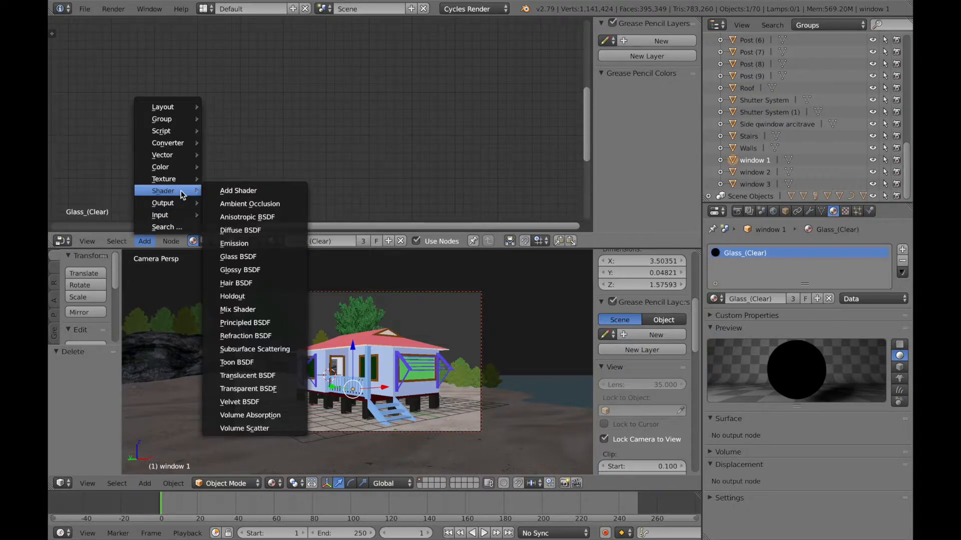
mouse_move(173, 213)
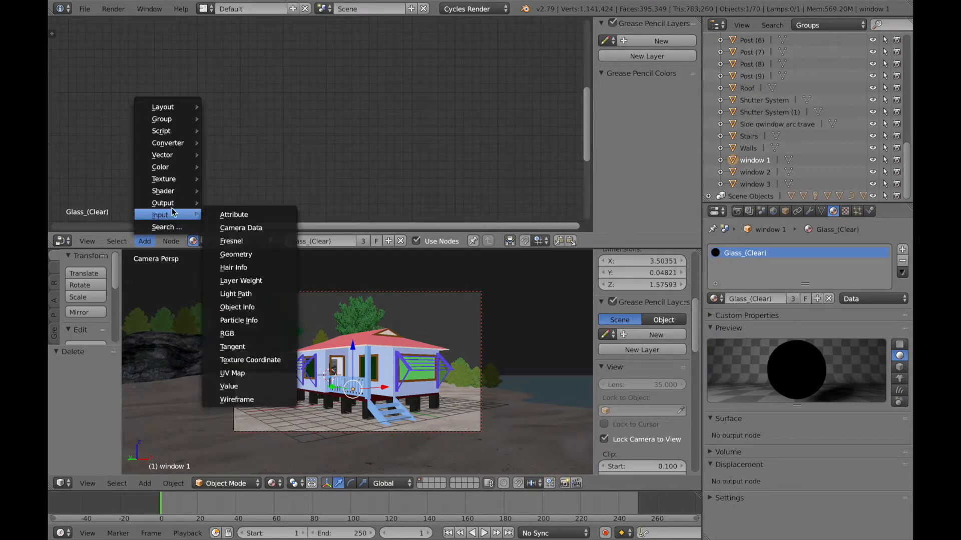
left_click(240, 215)
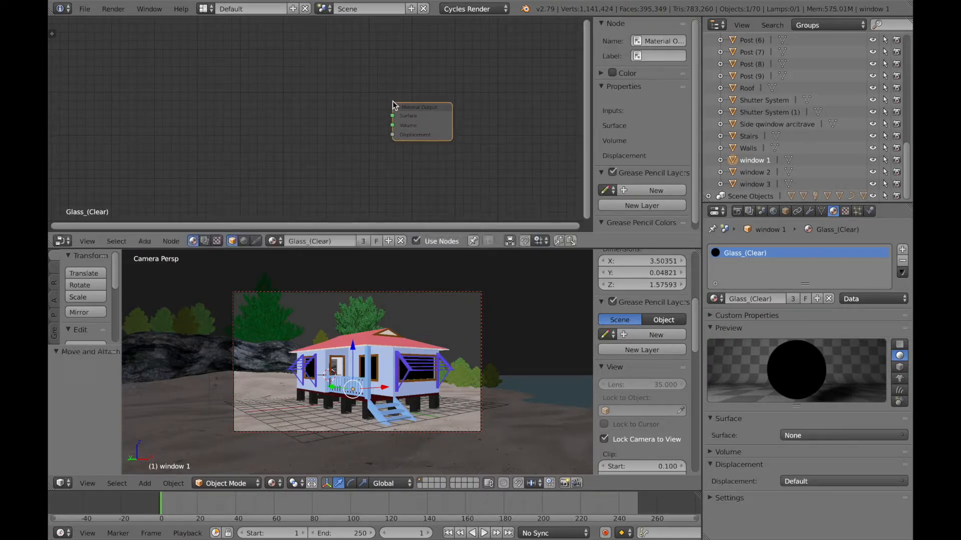
Step: Add a Glass BSDF node and connect its BSDF output to the Material Output's Surface input
left_click(148, 241)
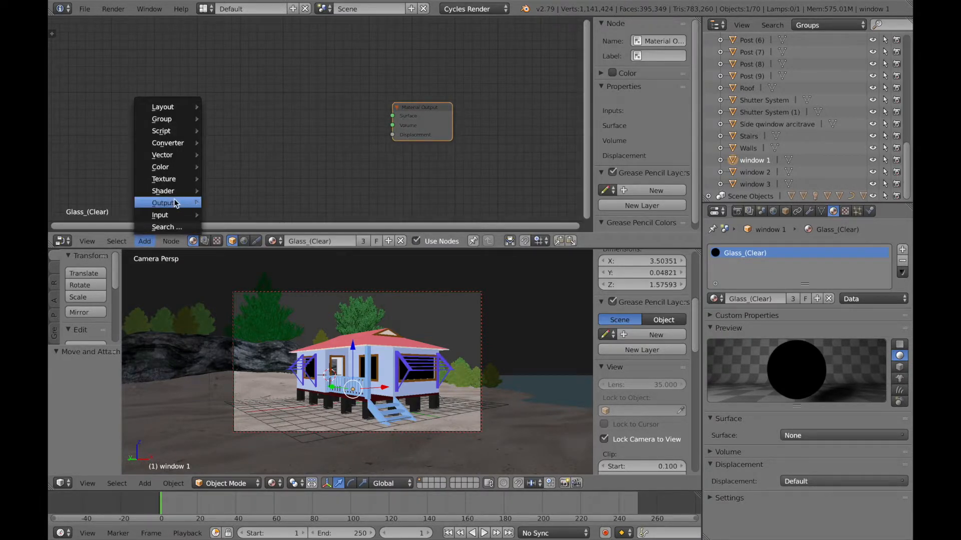
mouse_move(182, 191)
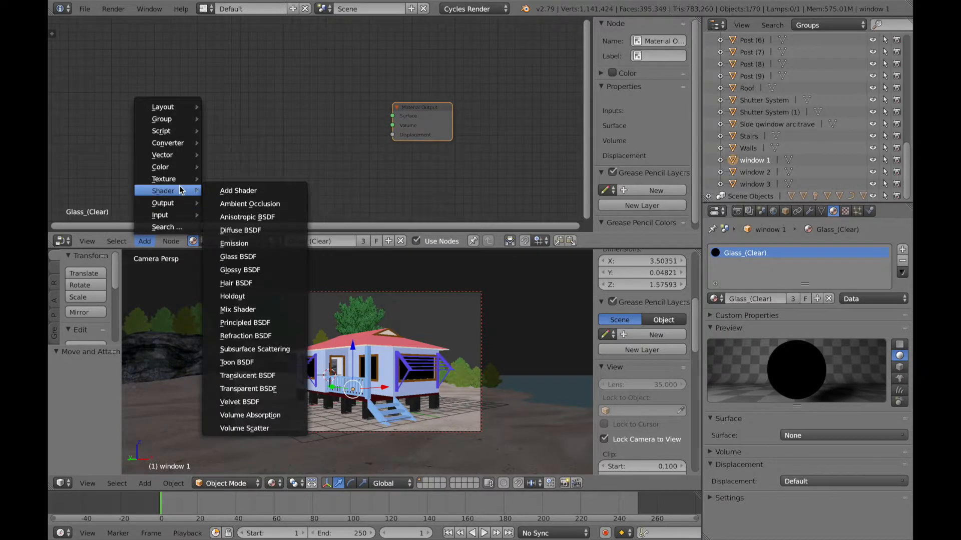
left_click(240, 256)
left_click(266, 89)
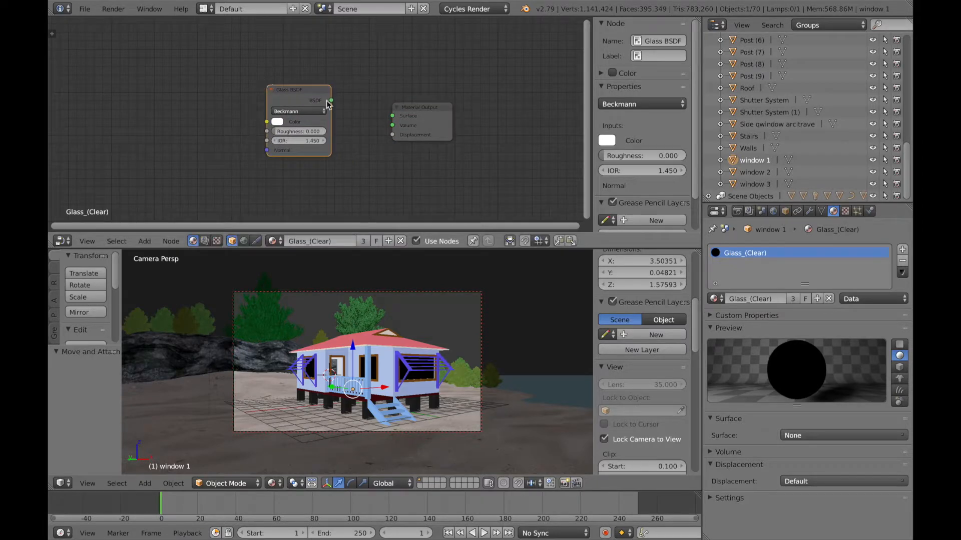
left_click_drag(332, 101, 393, 116)
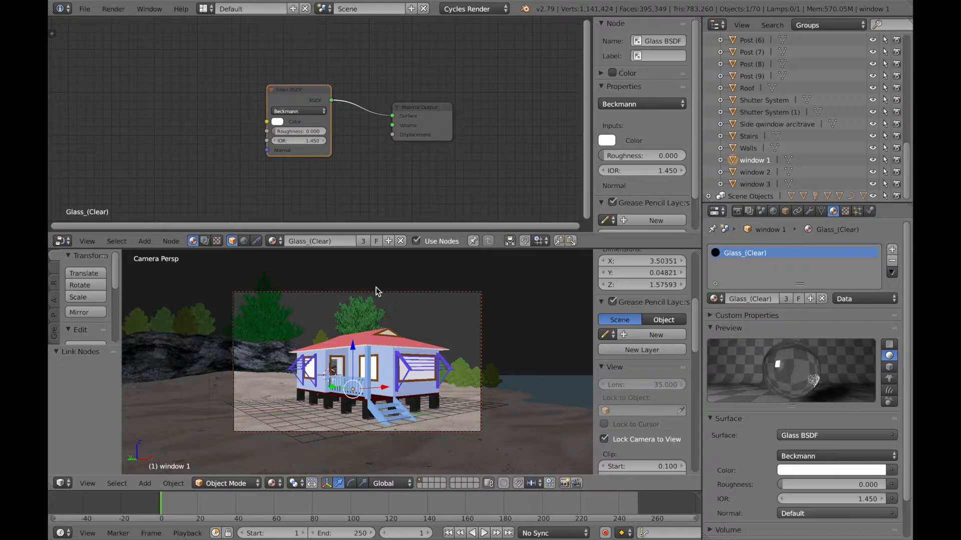
Step: Set the Glass BSDF color to a very pale green tint
left_click(276, 122)
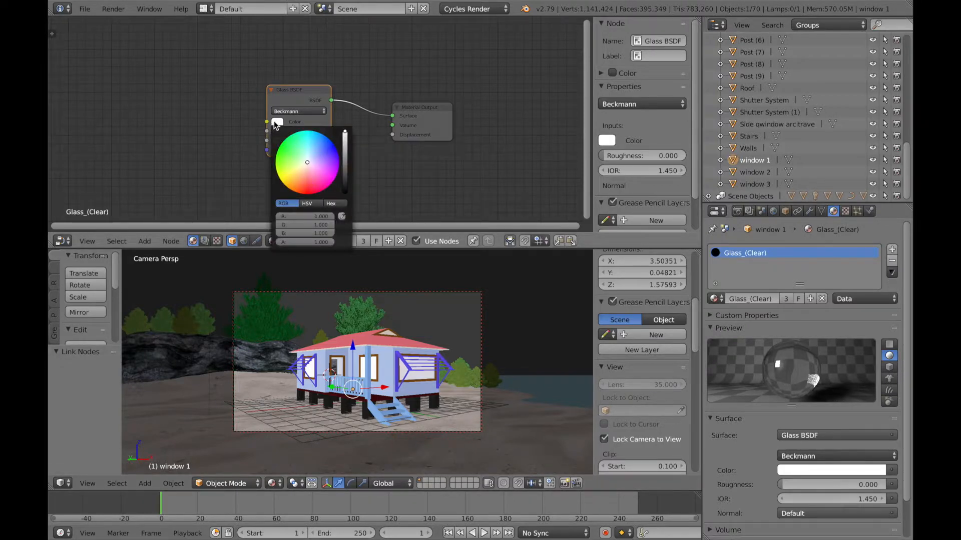
left_click(301, 158)
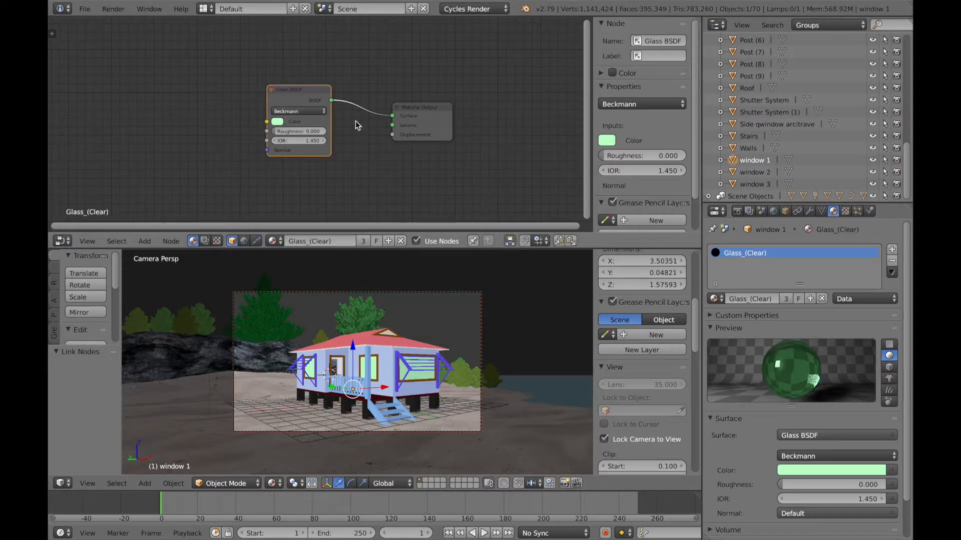
left_click(277, 122)
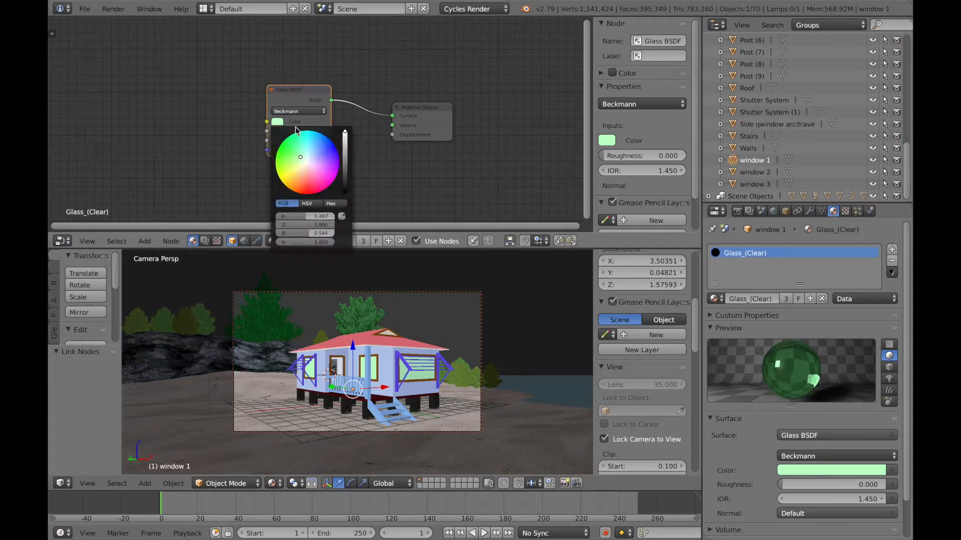
left_click(306, 159)
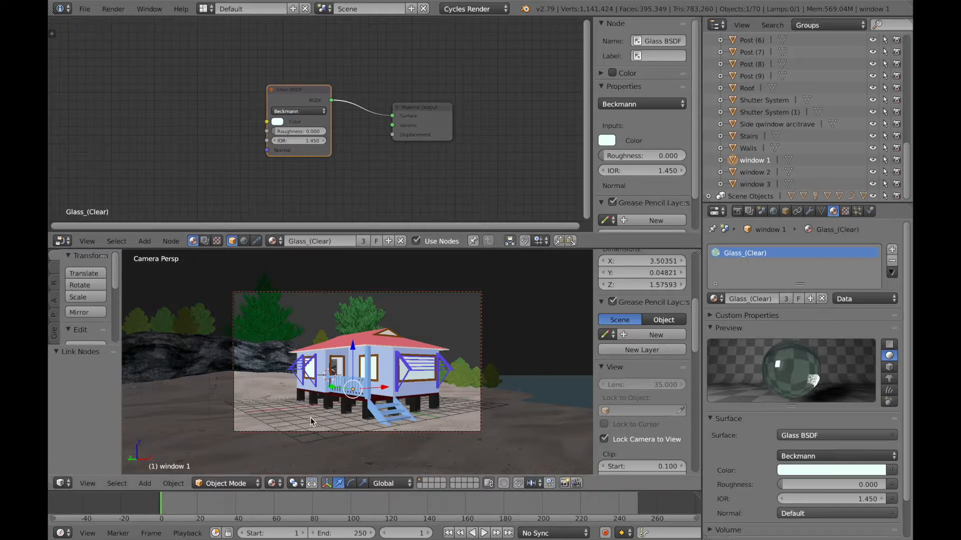
Step: Preview the scene in Rendered viewport shading, then return to Material shading
left_click(275, 483)
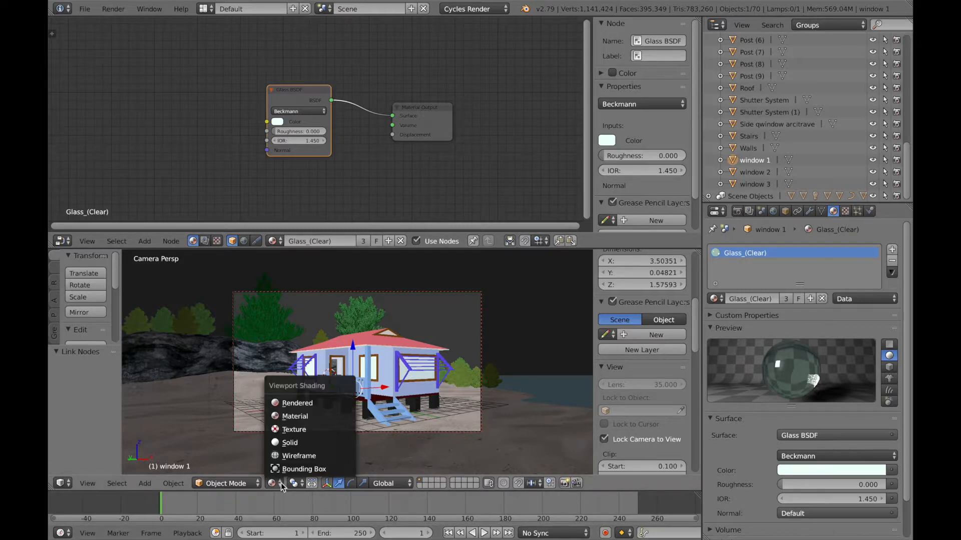
left_click(292, 408)
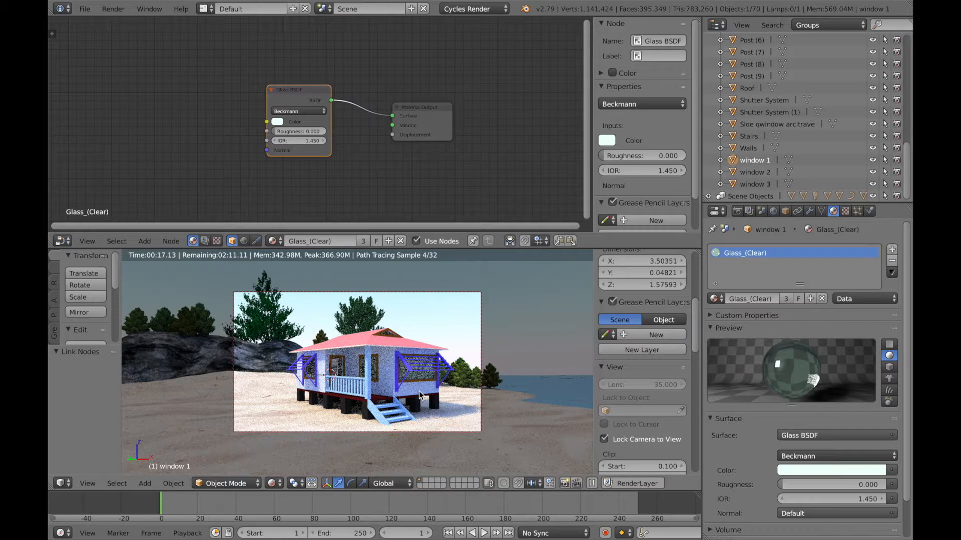
left_click(275, 484)
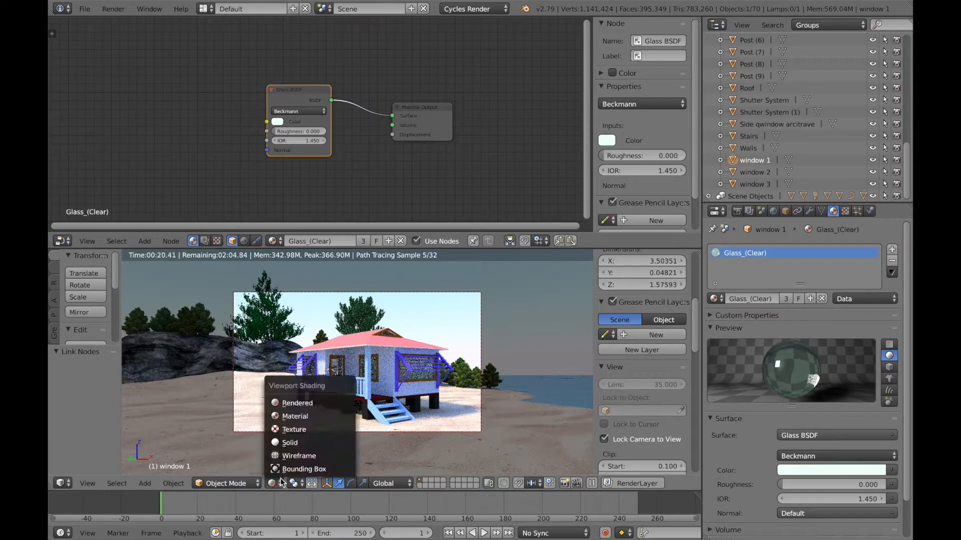
left_click(284, 416)
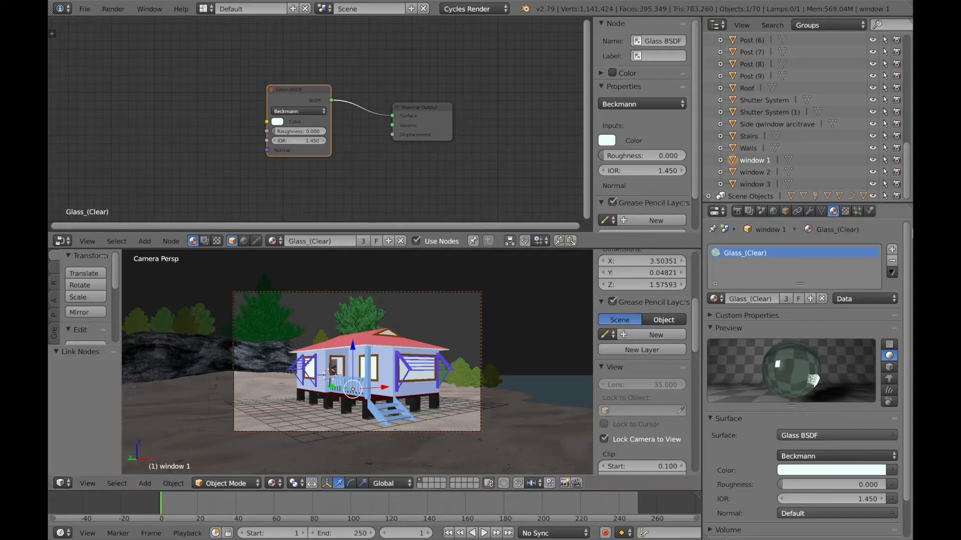
Step: Select the Side window architrave and Roof objects to review their materials
scroll(908, 184, "up", 2)
scroll(908, 184, "down", 2)
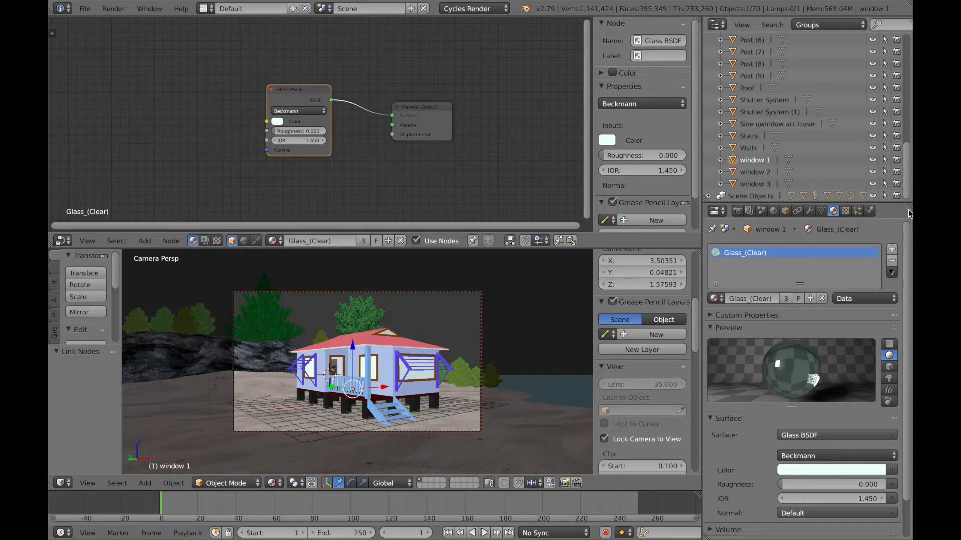
left_click(749, 136)
left_click(749, 123)
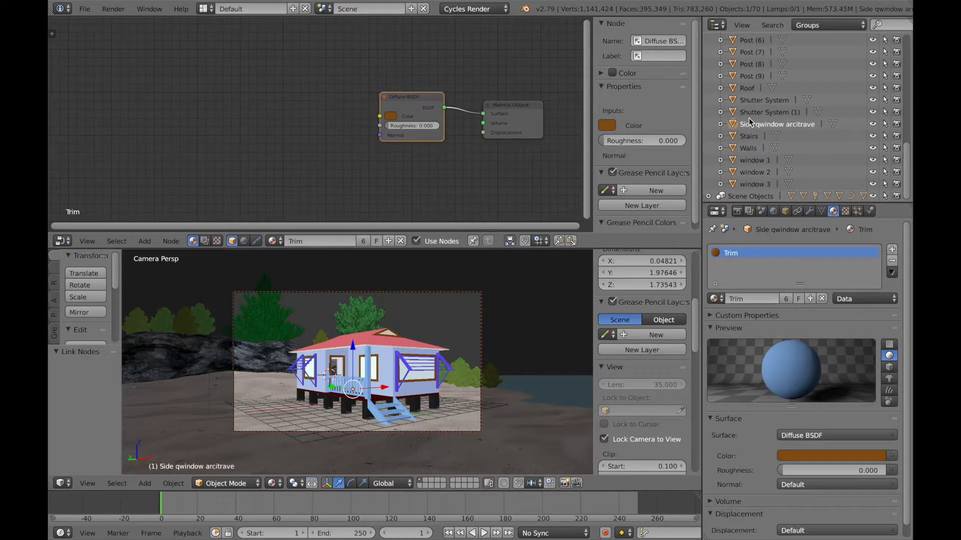
left_click(749, 97)
left_click(749, 89)
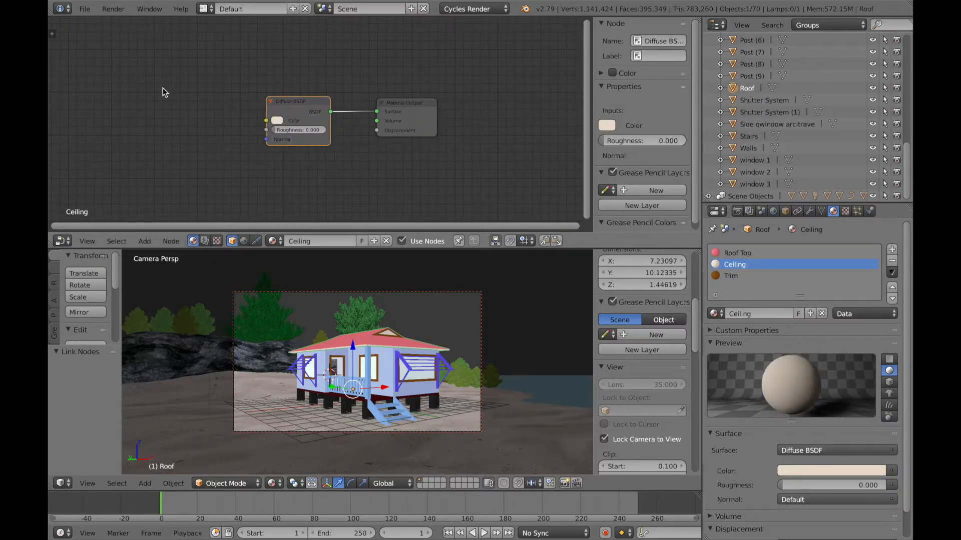
Step: Render the image and save it as Initial Render 02.jpg in the Beach Box Blender folder
left_click(114, 9)
left_click(137, 24)
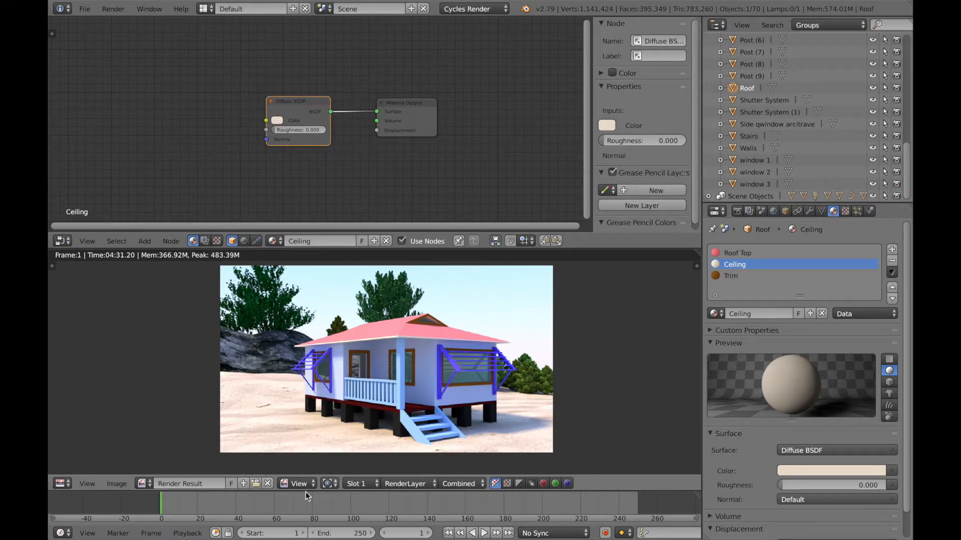
left_click(116, 484)
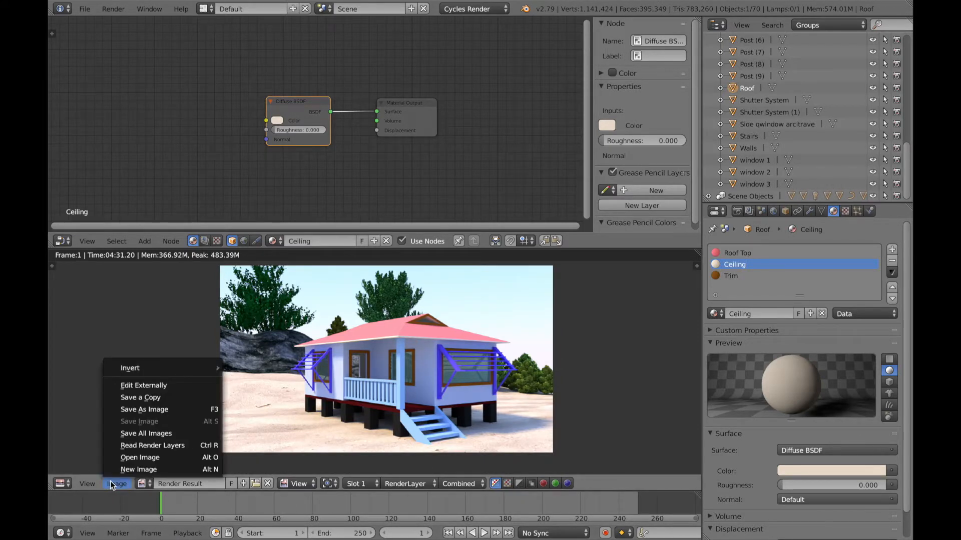
left_click(134, 409)
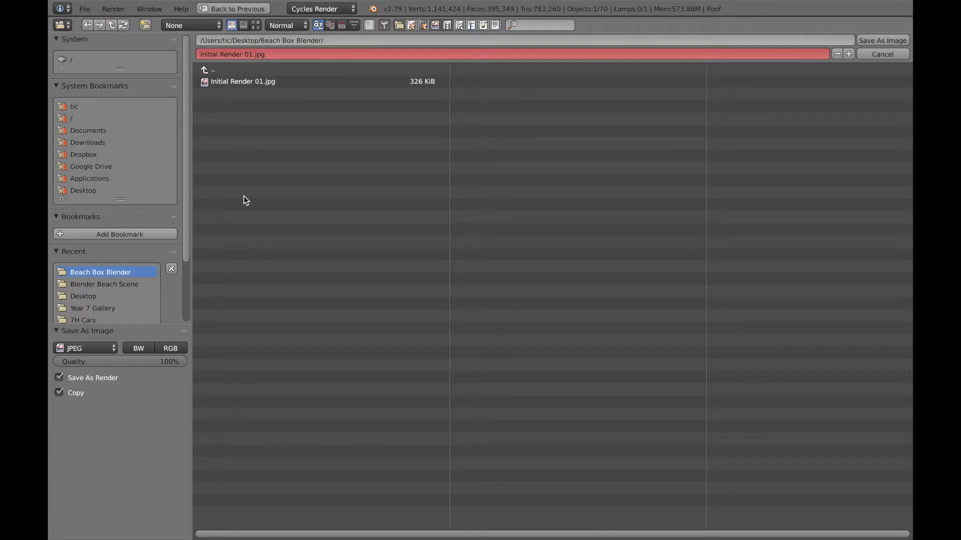
left_click(253, 54)
left_click(253, 55)
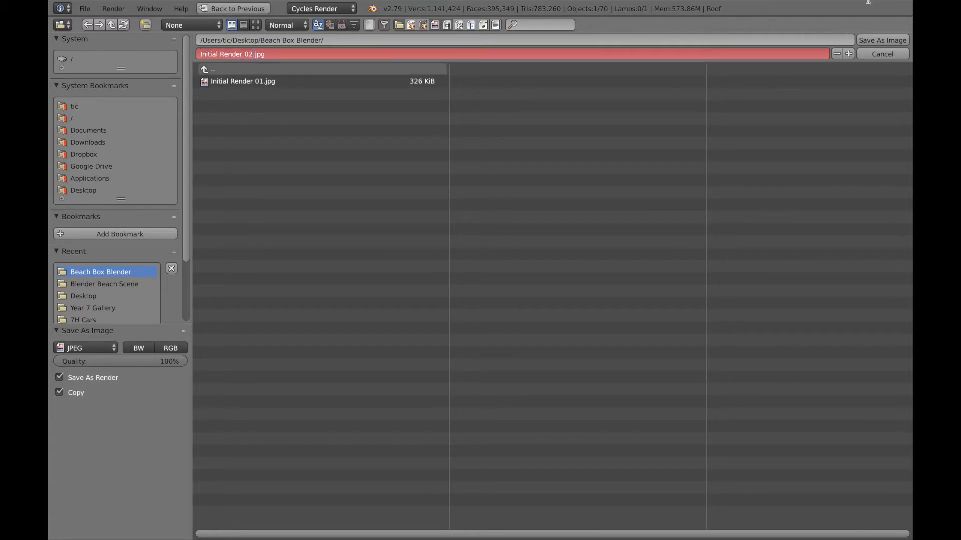
left_click(878, 40)
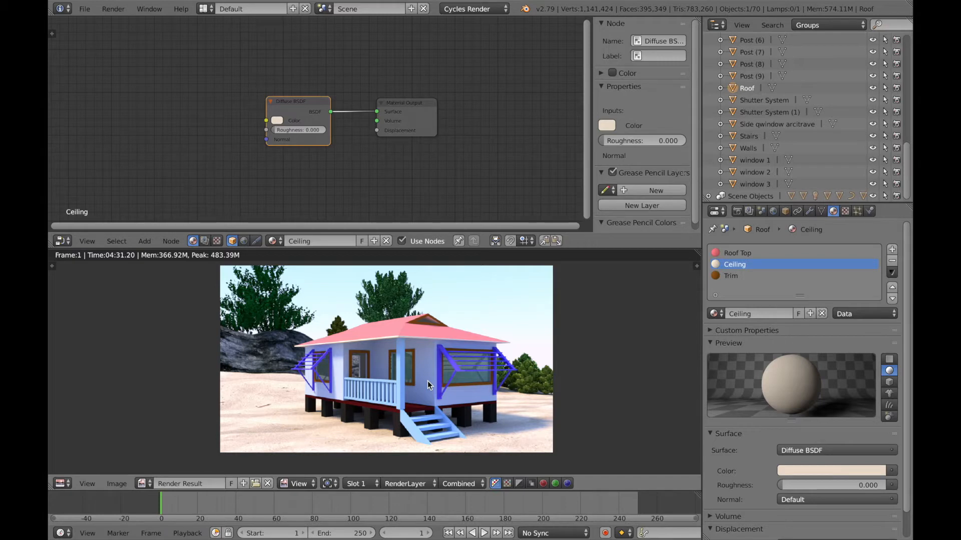
Step: Return the lower area to the 3D View and orbit around the house to inspect the roof
left_click(62, 484)
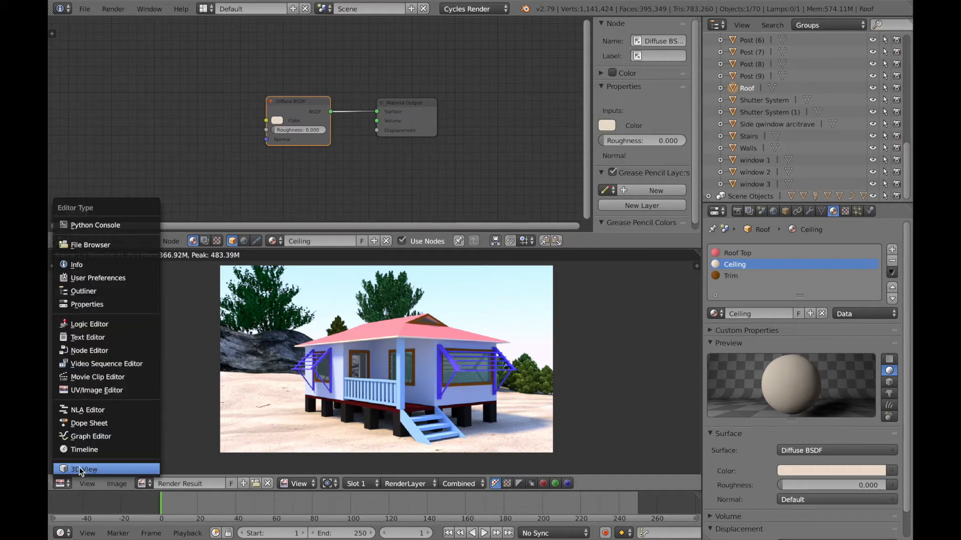
left_click(80, 468)
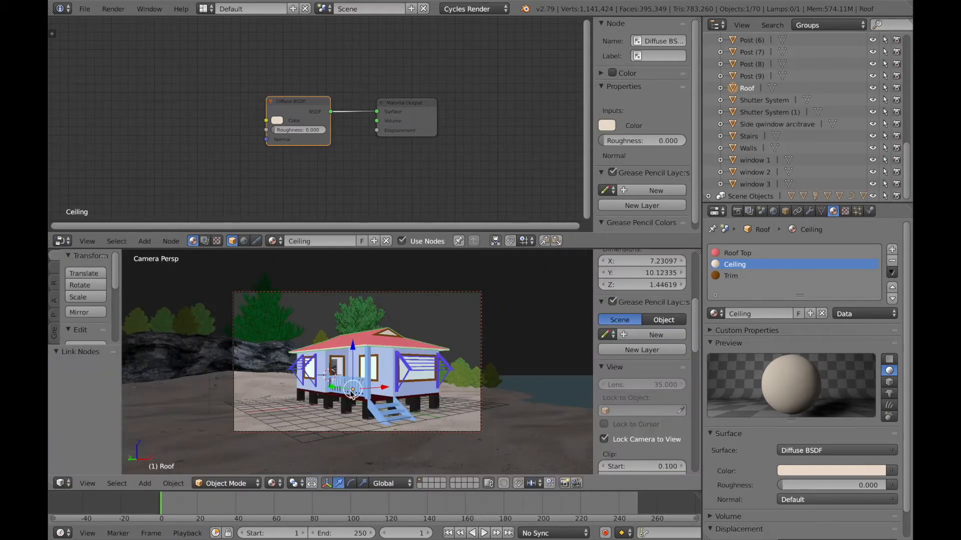
scroll(352, 395, "right", 5)
scroll(353, 395, "up", 2)
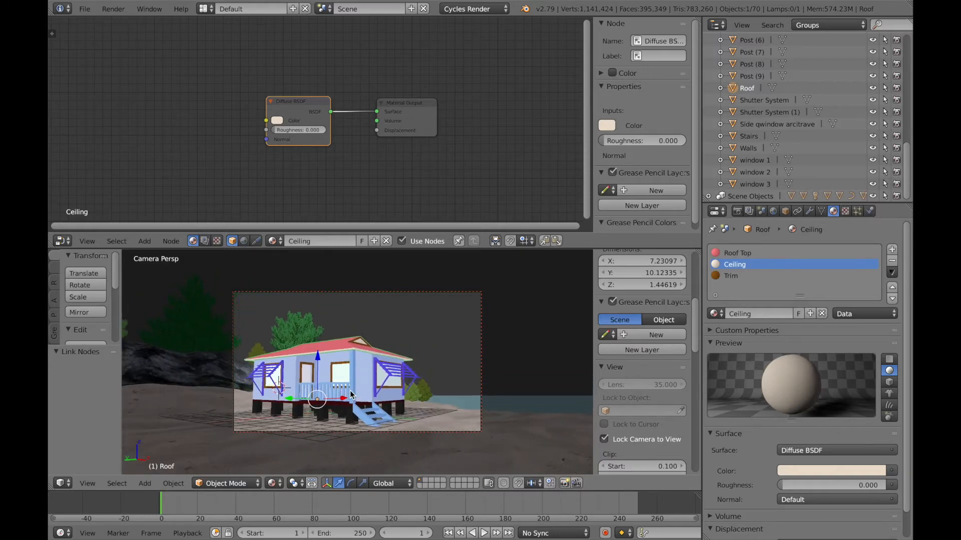
scroll(353, 395, "down", 5)
scroll(352, 395, "up", 6)
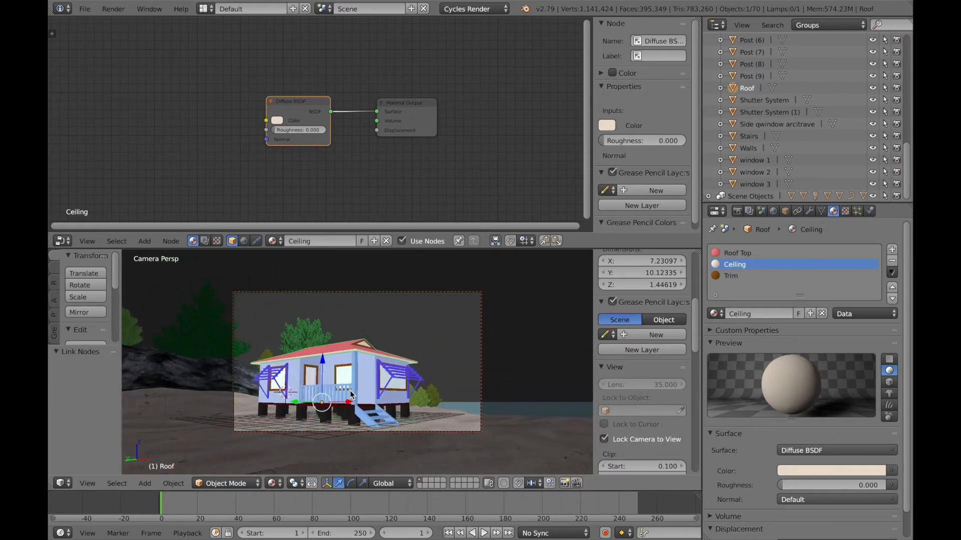
scroll(350, 391, "down", 7)
scroll(351, 391, "up", 4)
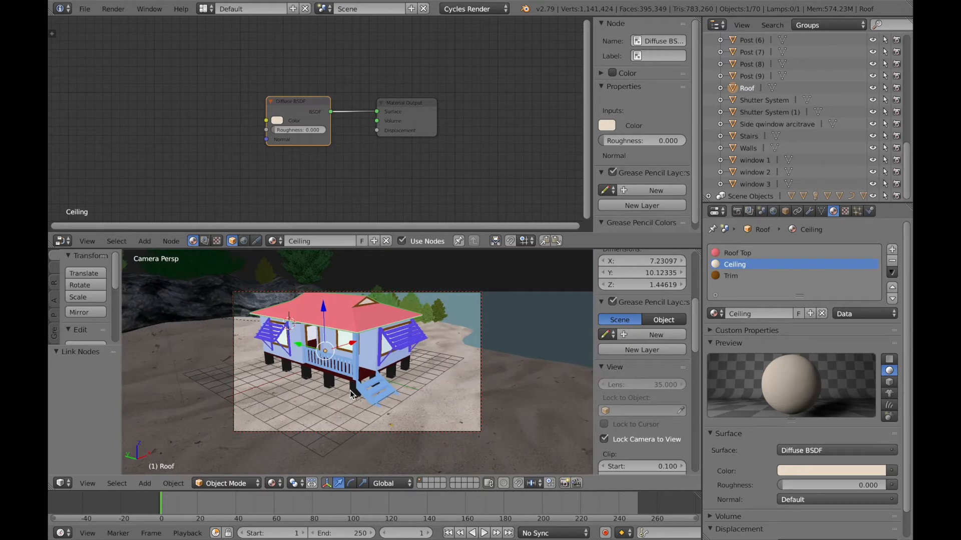
scroll(350, 395, "up", 6)
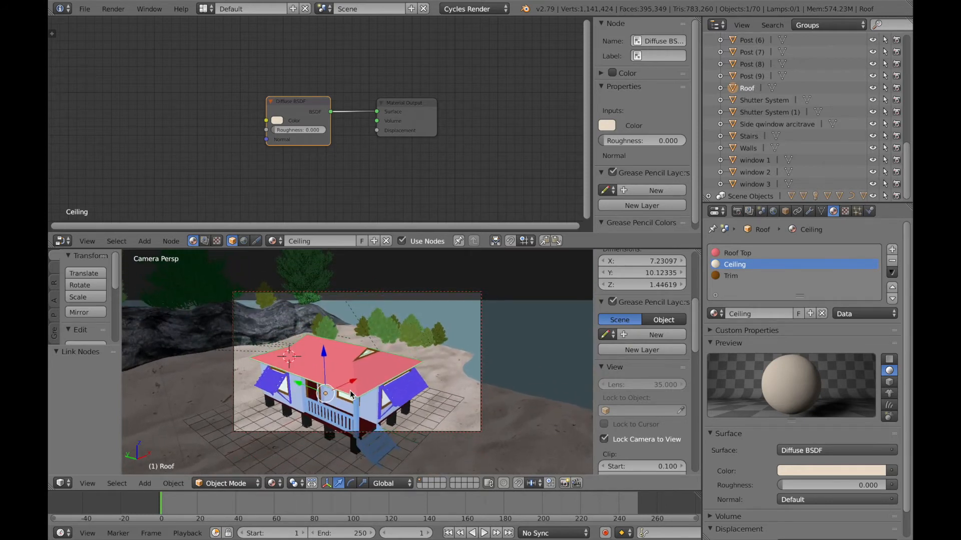
scroll(350, 394, "up", 2)
scroll(350, 394, "down", 8)
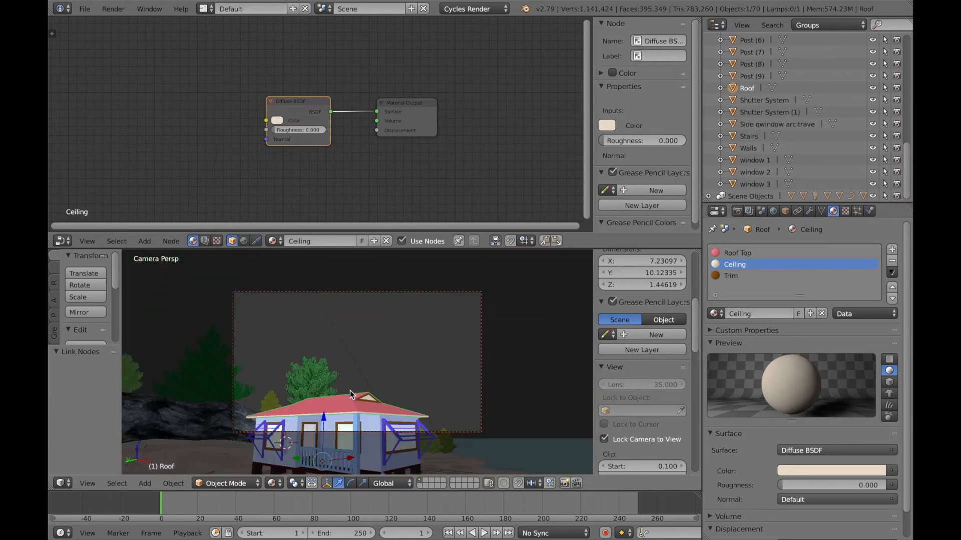
scroll(350, 395, "up", 3)
scroll(350, 391, "up", 6)
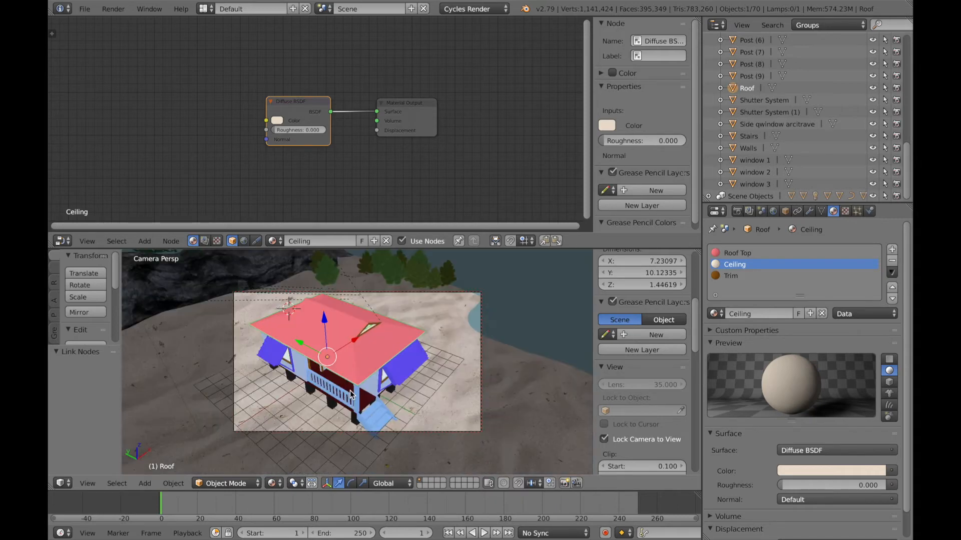
Step: Reframe the locked camera to a lower, more front-facing eye-level view of the house
scroll(350, 394, "down", 5)
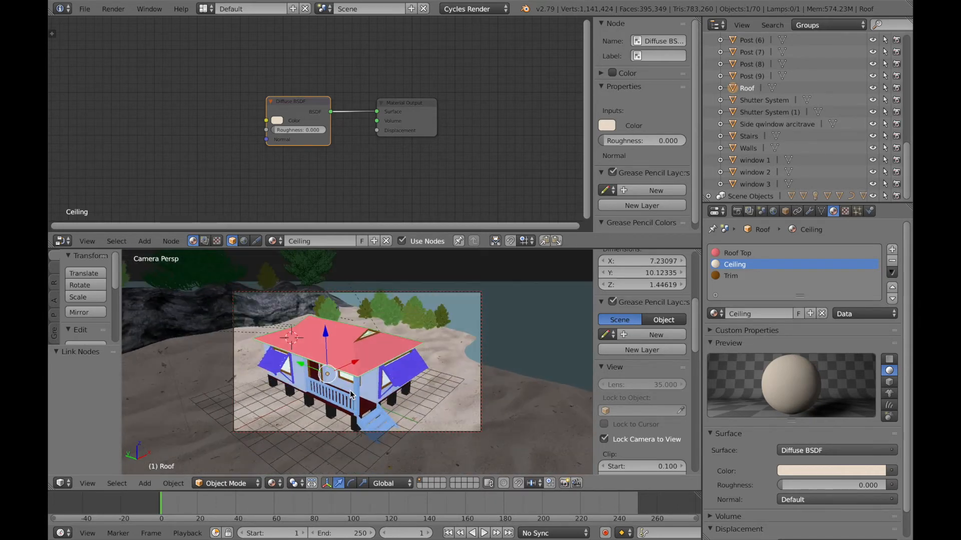
scroll(351, 395, "down", 5)
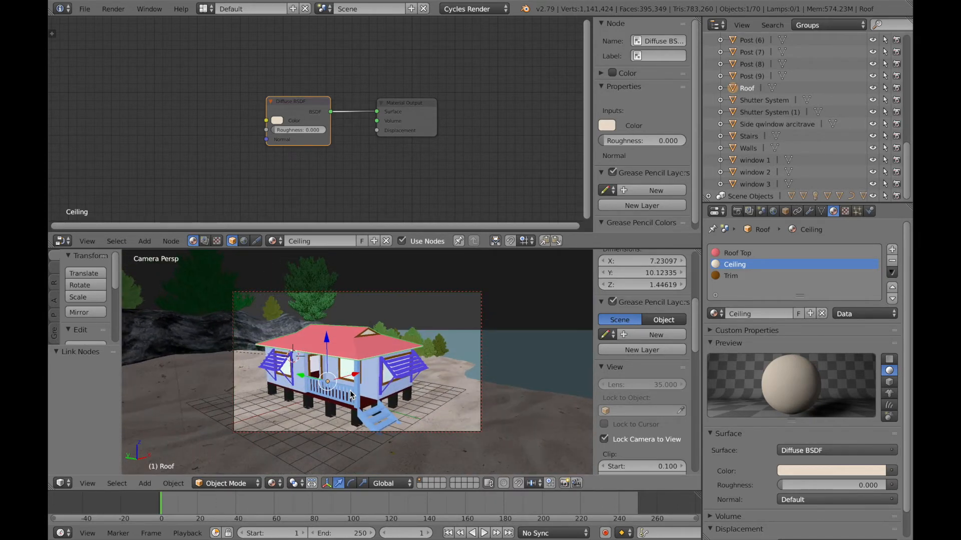
scroll(349, 390, "up", 2)
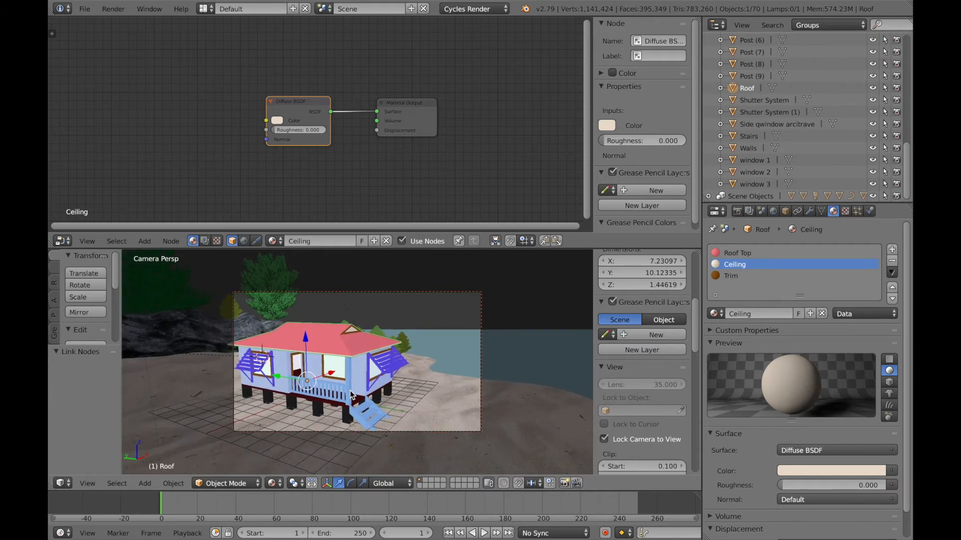
scroll(350, 390, "down", 5)
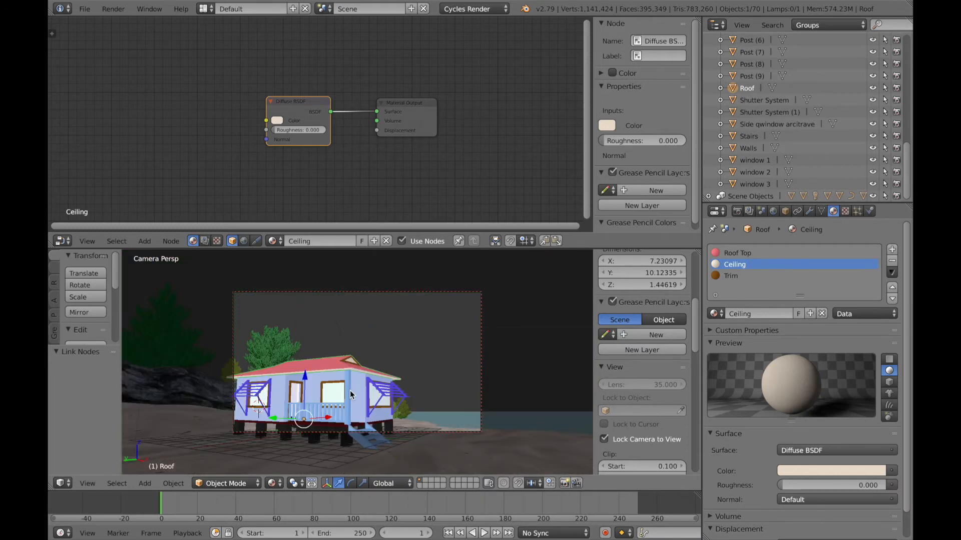
scroll(349, 391, "up", 3)
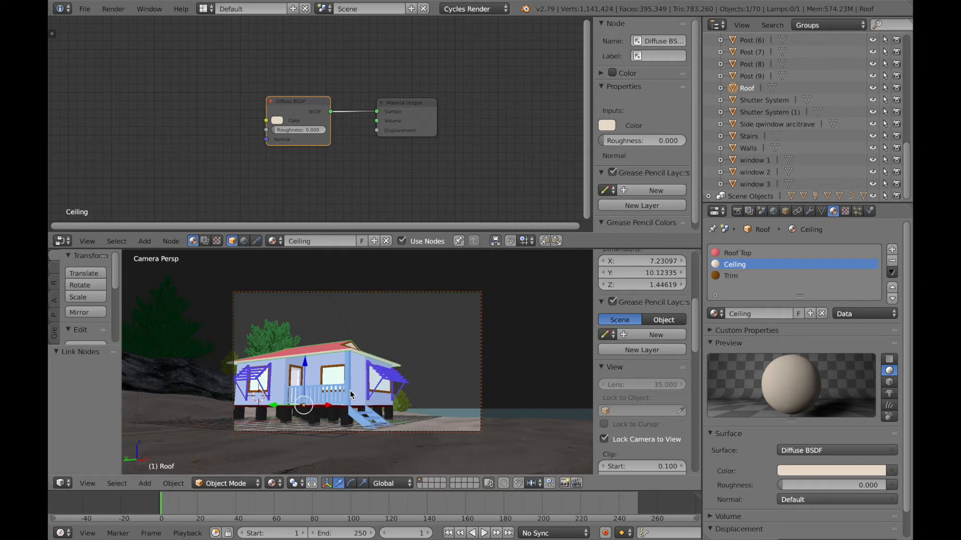
scroll(350, 394, "left", 3)
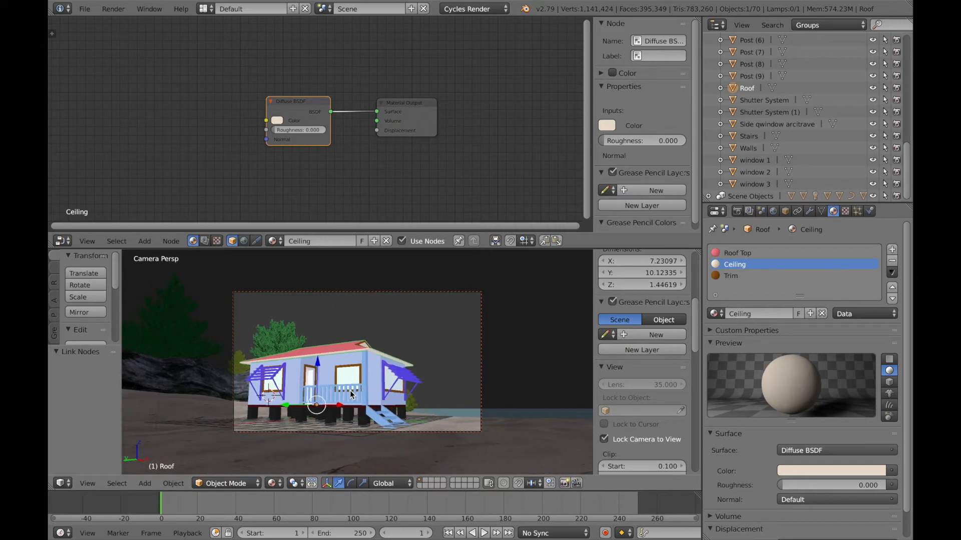